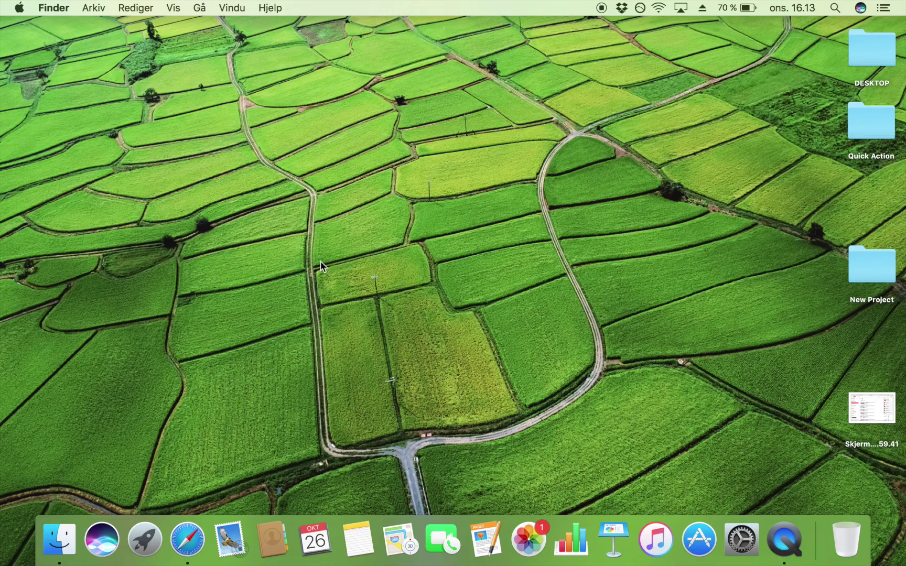
- Launch Sketch from Launchpad's second page and dismiss the Welcome window to get a blank document
left_click(145, 539)
left_click(241, 503)
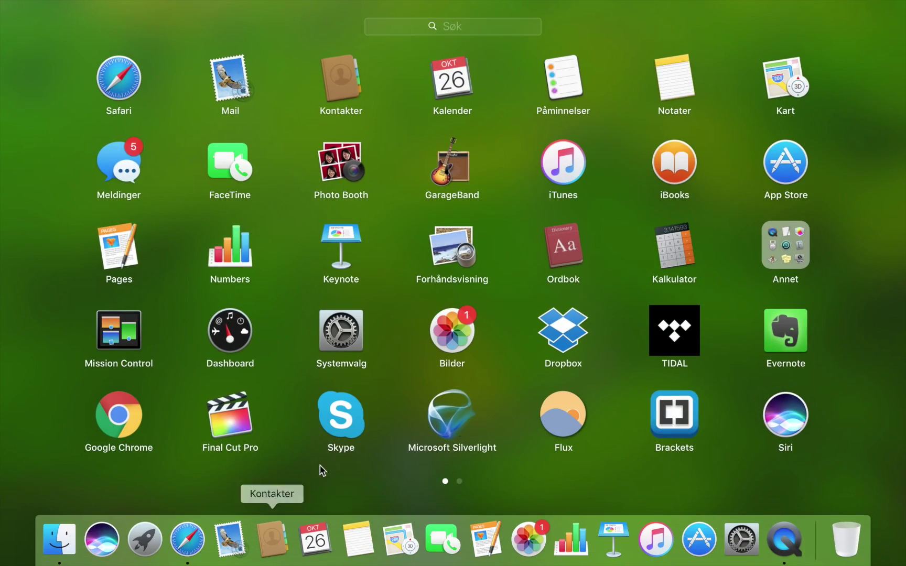
scroll(369, 430, "right", 3)
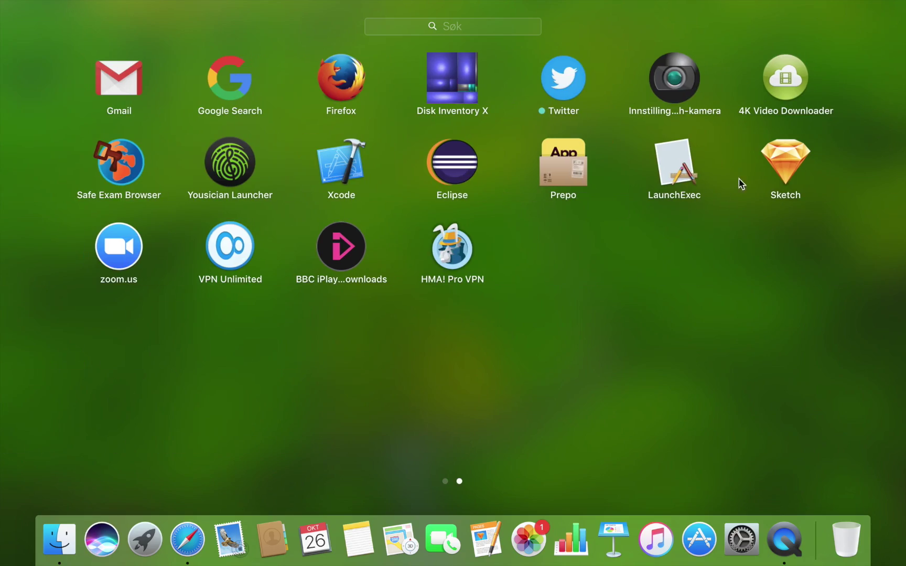
left_click(788, 165)
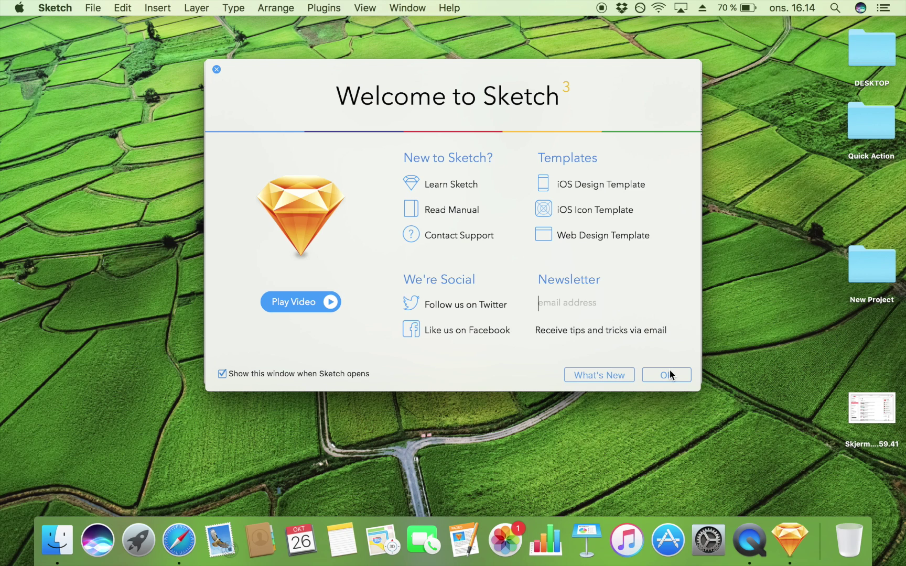
left_click(670, 375)
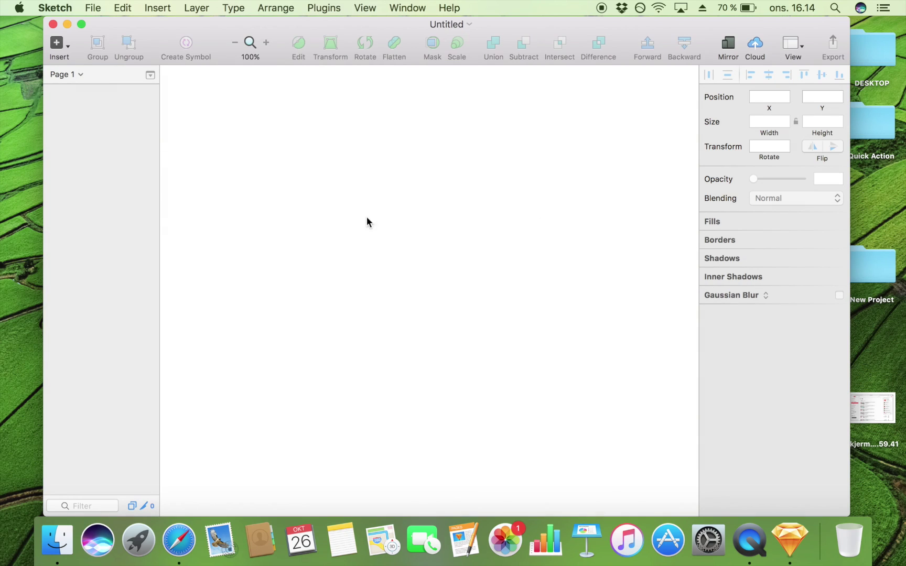
left_click(81, 23)
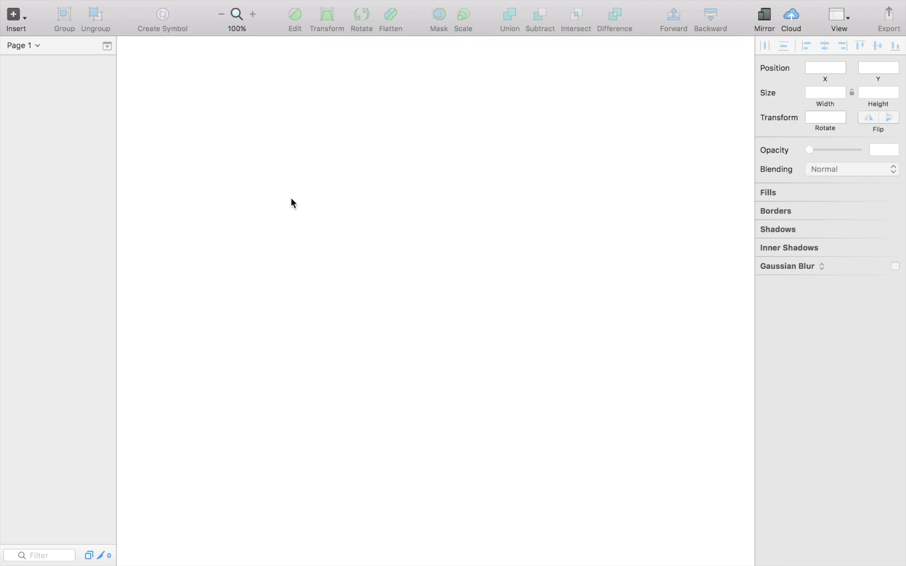
- Search Google Images in the browser for 'notebook icon'
key("ctrl+Left")
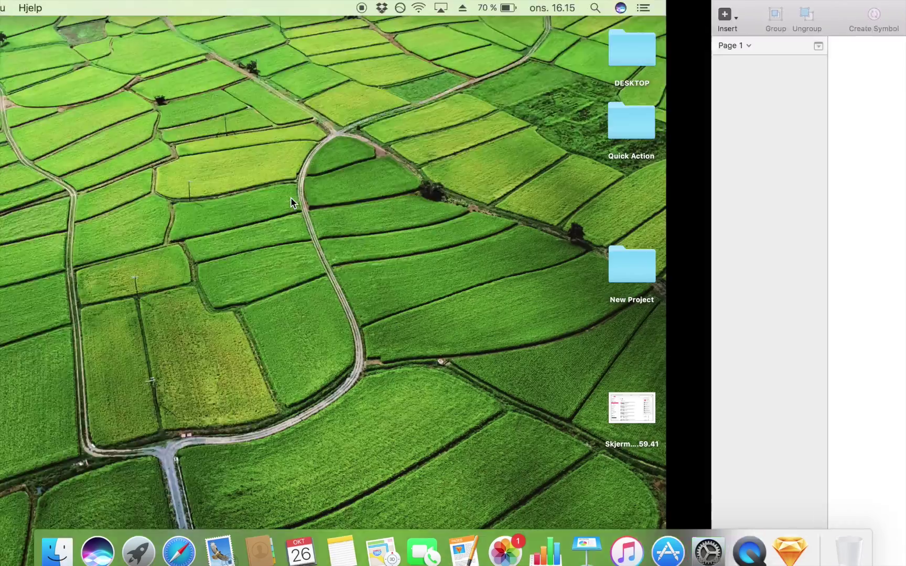
left_click(179, 540)
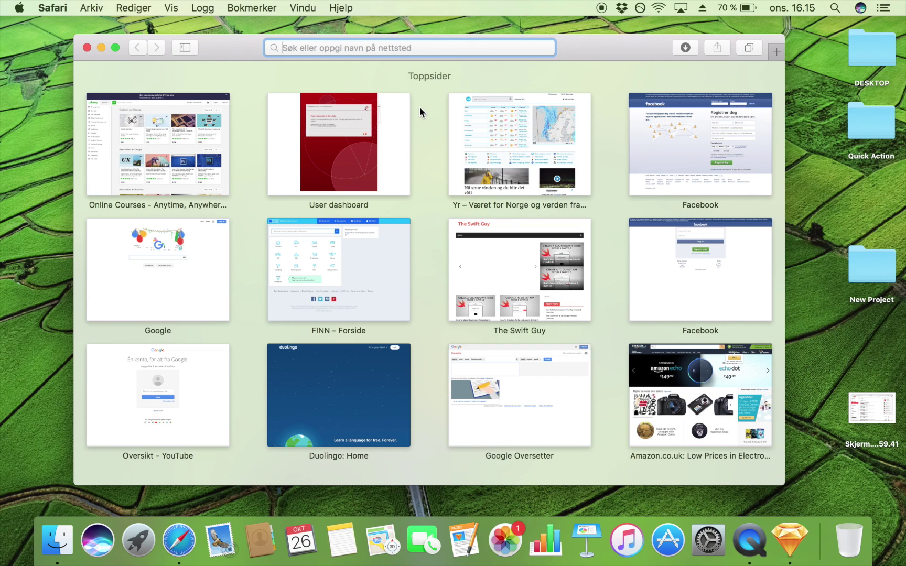
type("n")
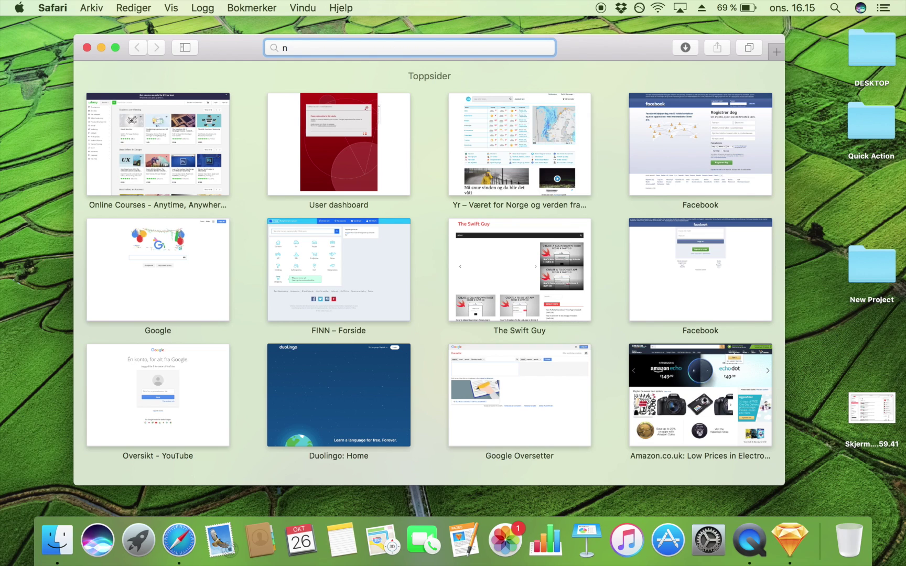
type("otebook i")
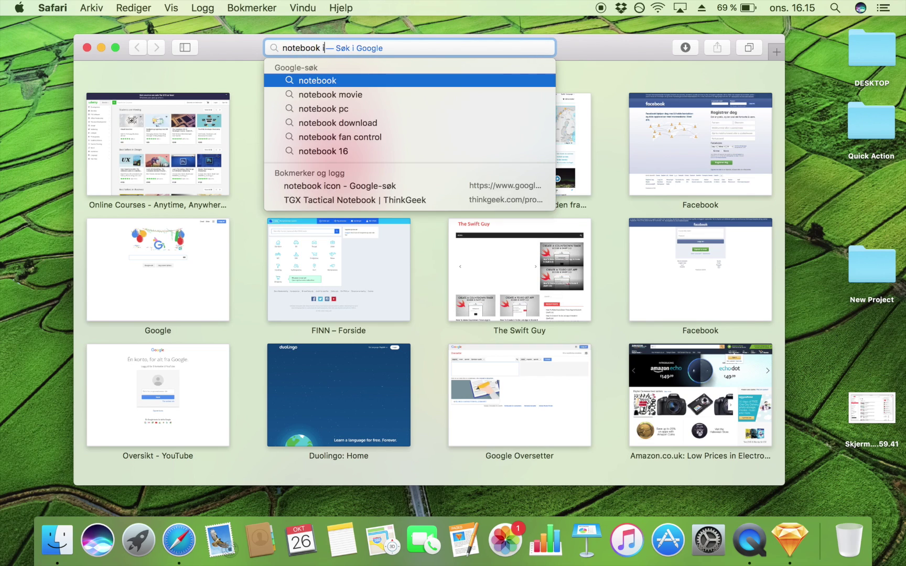
type("con")
key("Return")
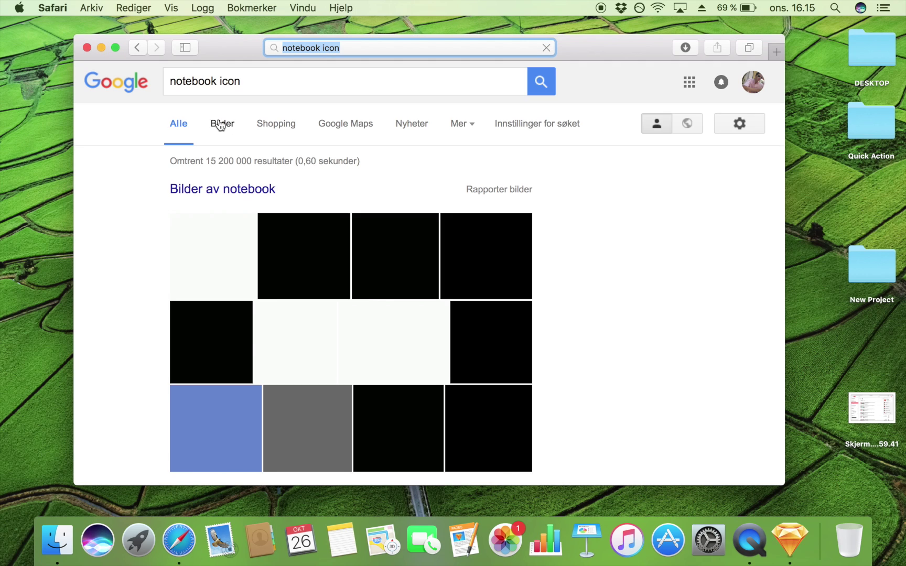
left_click(215, 128)
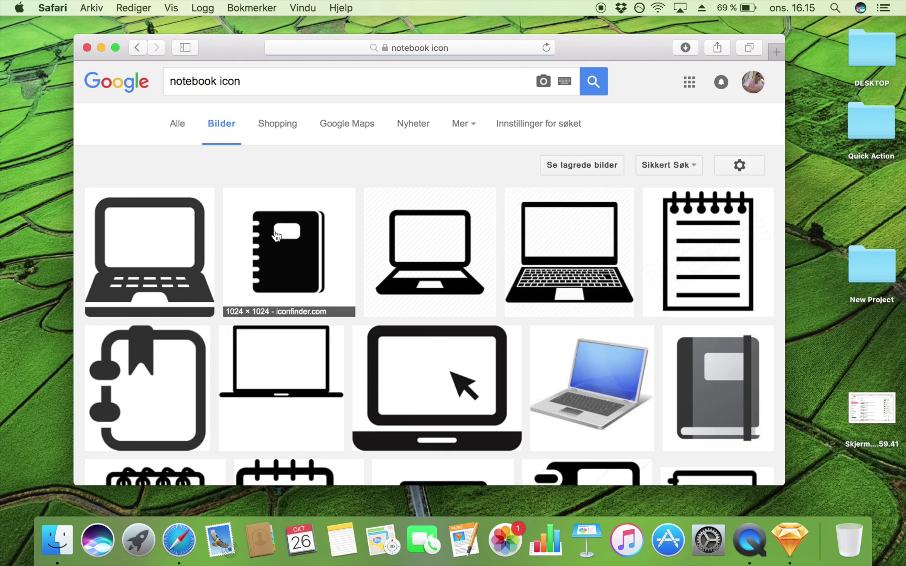
- Copy the grey notepad-with-orange-pencil image from its enlarged preview
scroll(277, 236, "down", 10)
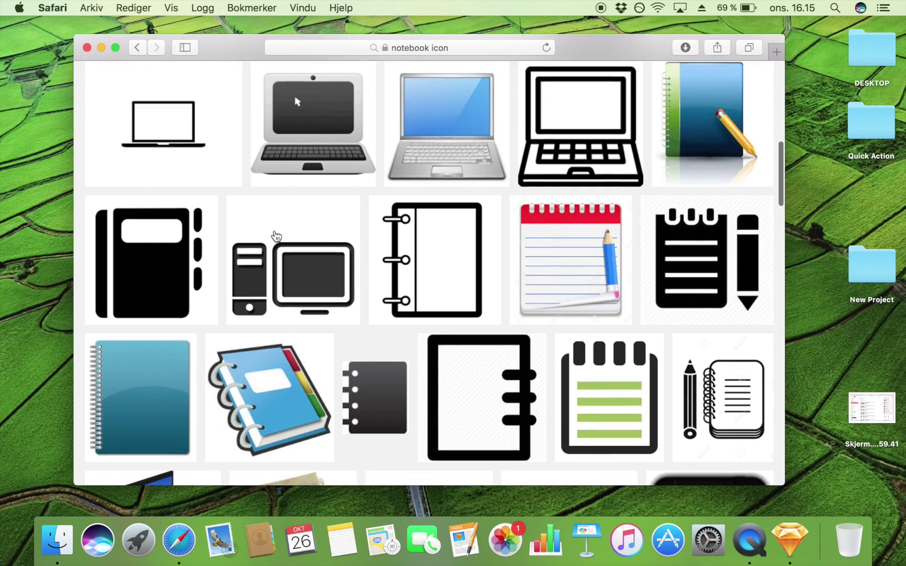
scroll(277, 236, "down", 10)
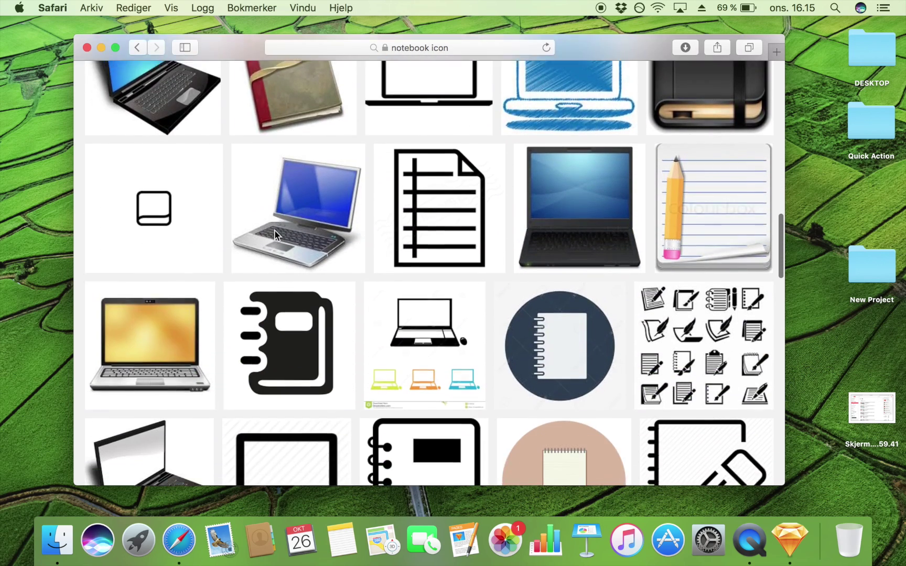
scroll(273, 229, "down", 10)
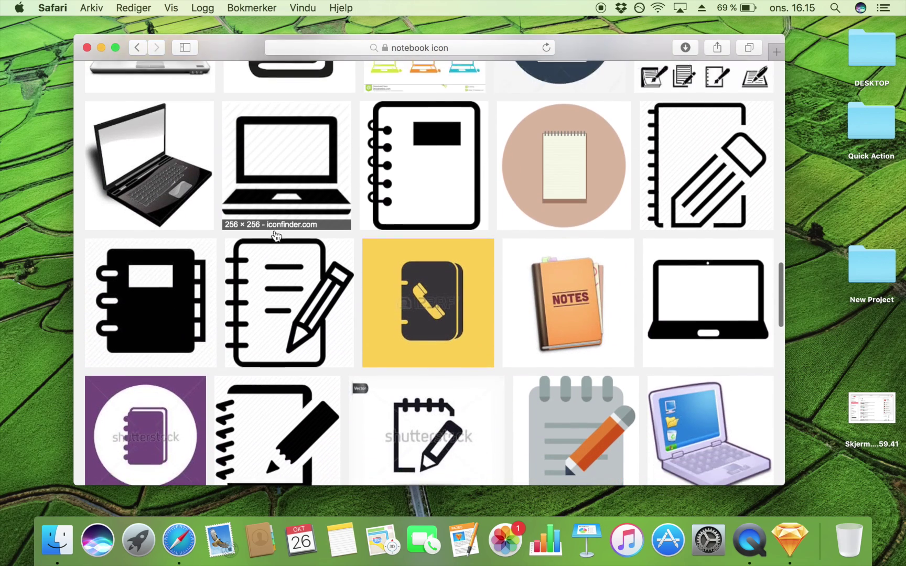
scroll(276, 236, "down", 5)
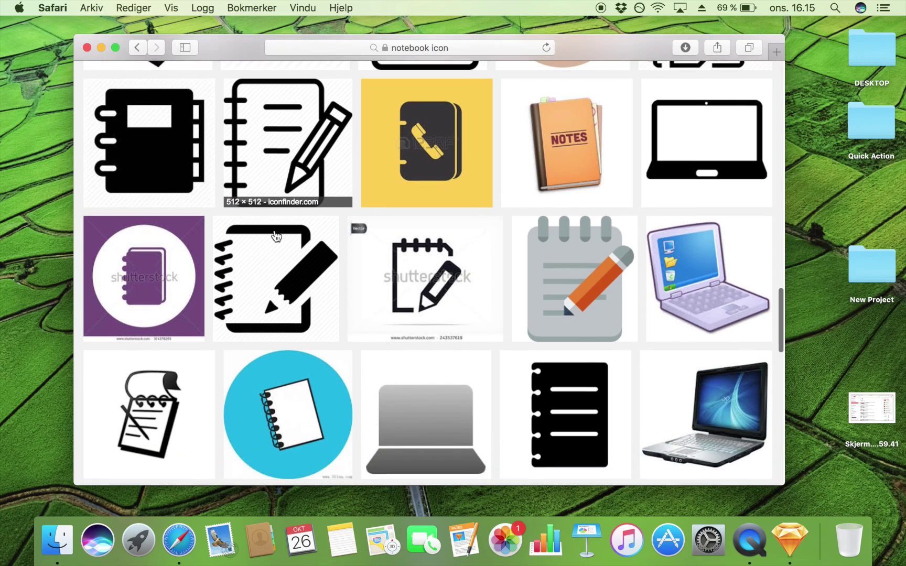
scroll(276, 236, "down", 4)
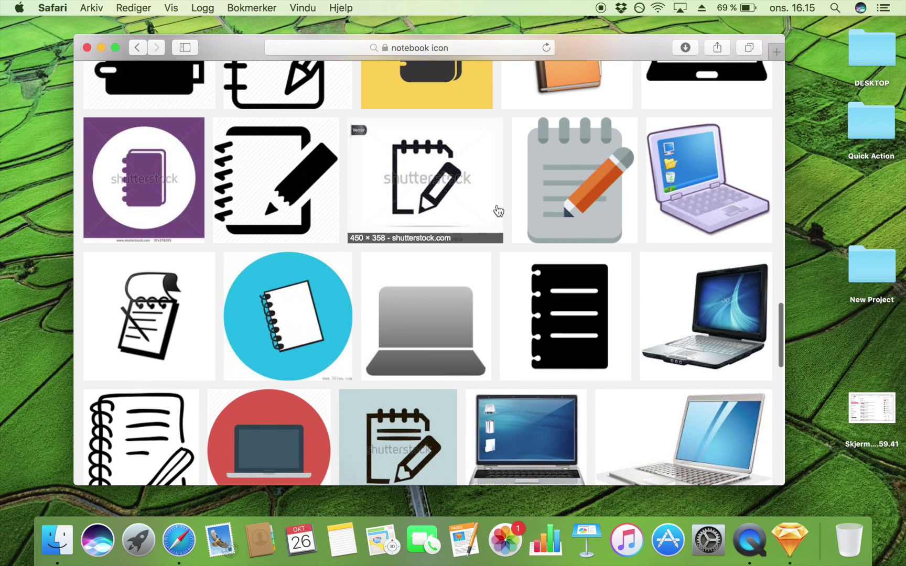
left_click(575, 172)
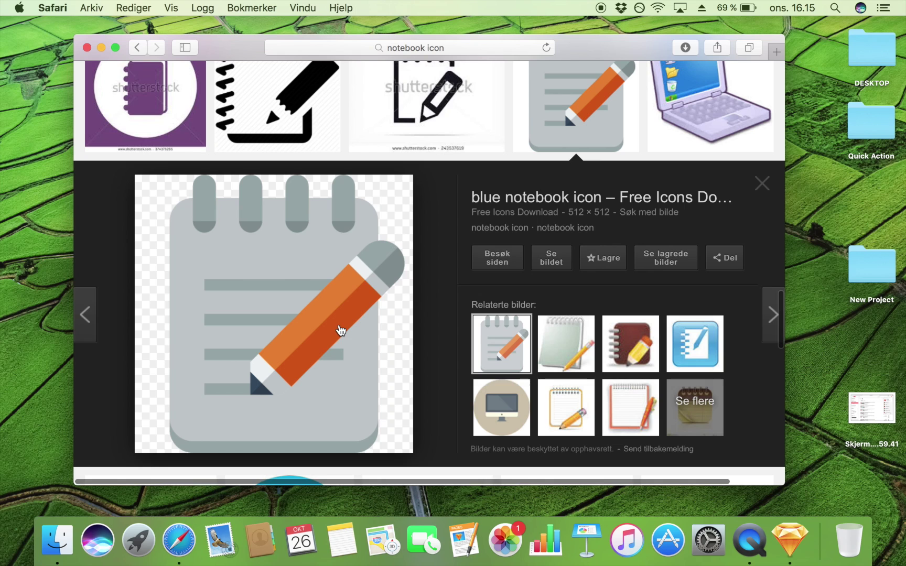
right_click(340, 330)
left_click(386, 445)
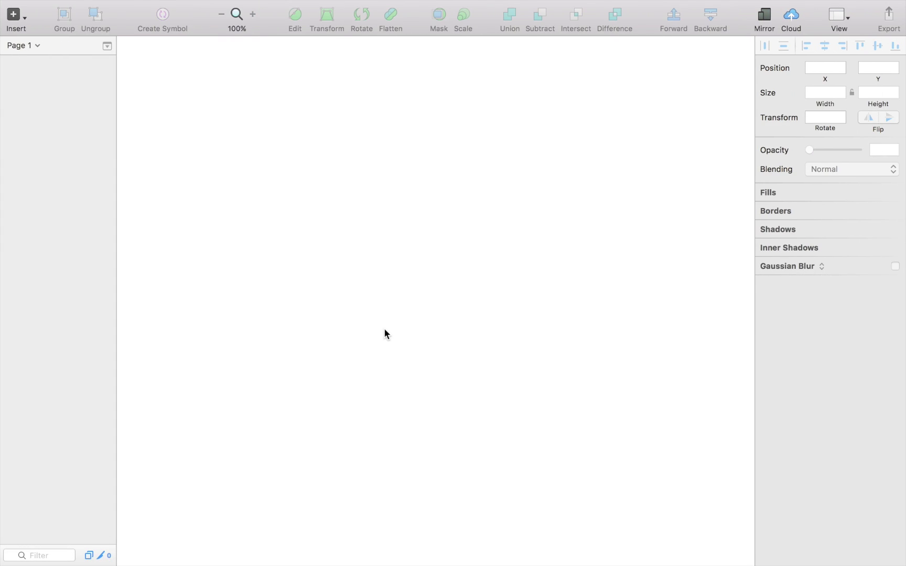
- Paste the grey notepad reference image onto the Sketch canvas and deselect it
key("super+v")
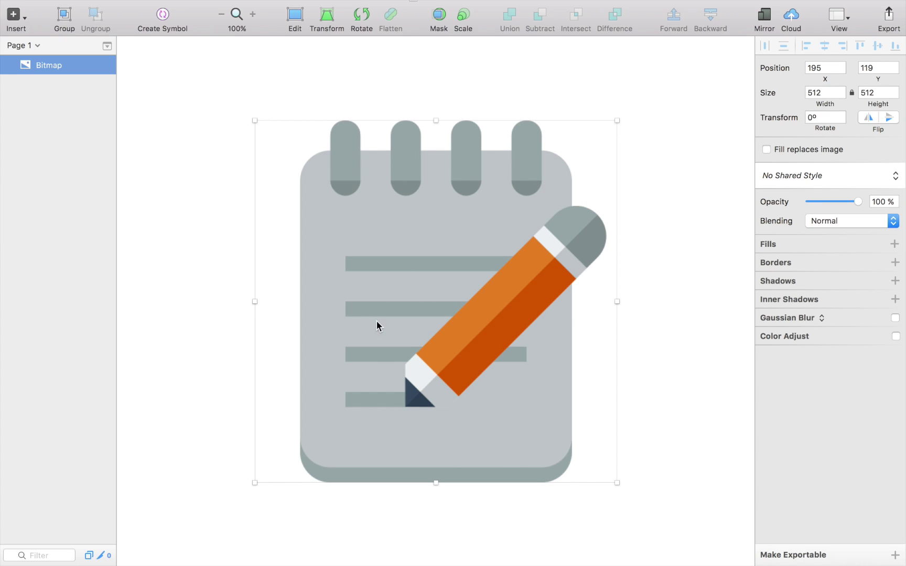
left_click(242, 247)
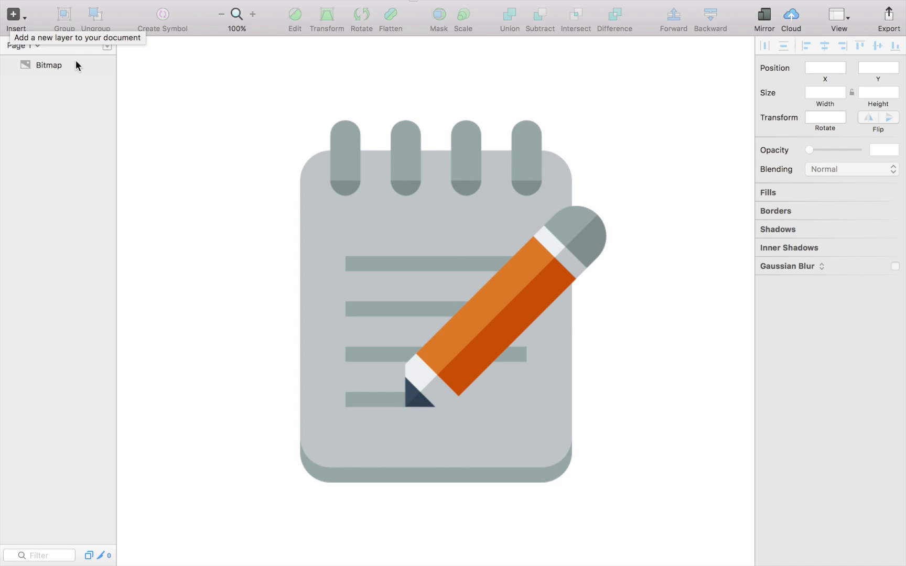
left_click(16, 17)
mouse_move(55, 77)
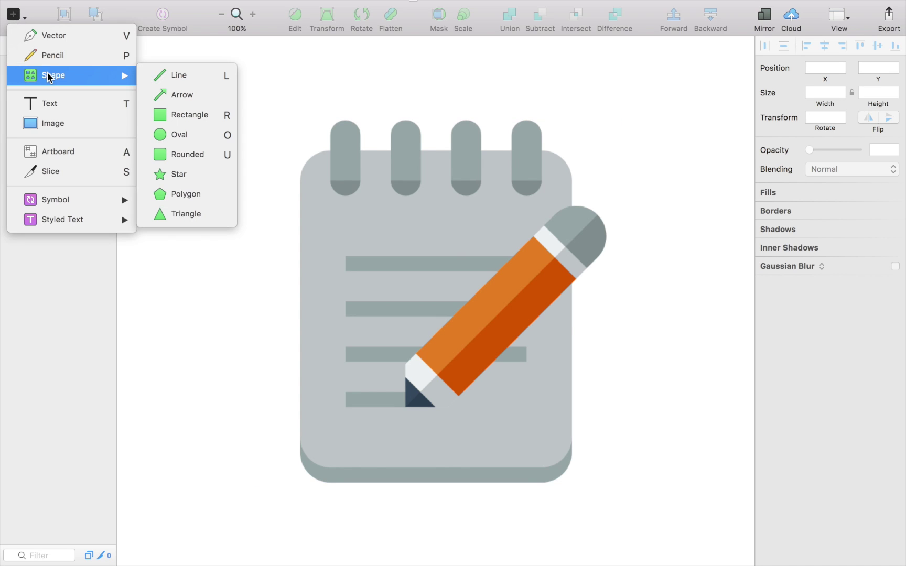
- Draw a rounded rectangle over the notepad body, stretched to its left and top edges (387 × 471)
left_click(173, 155)
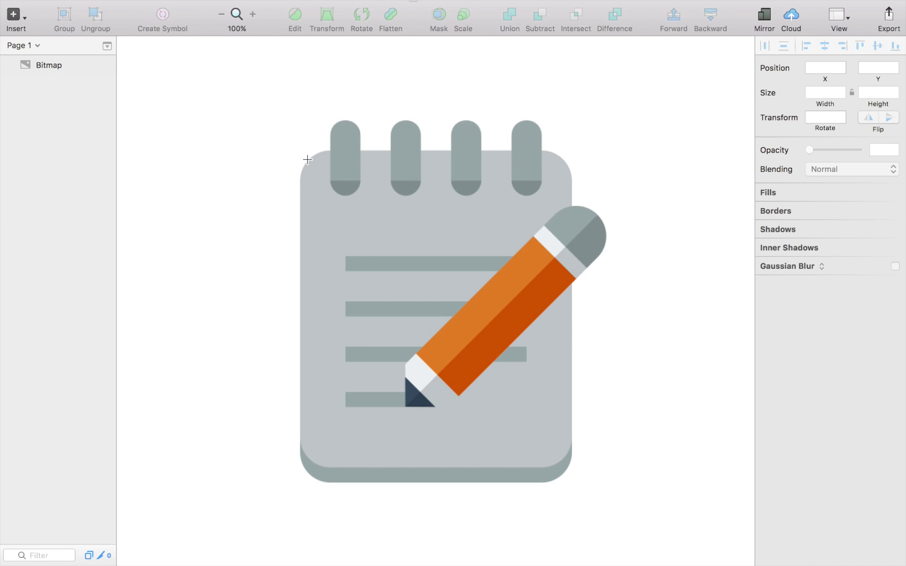
left_click_drag(308, 159, 573, 482)
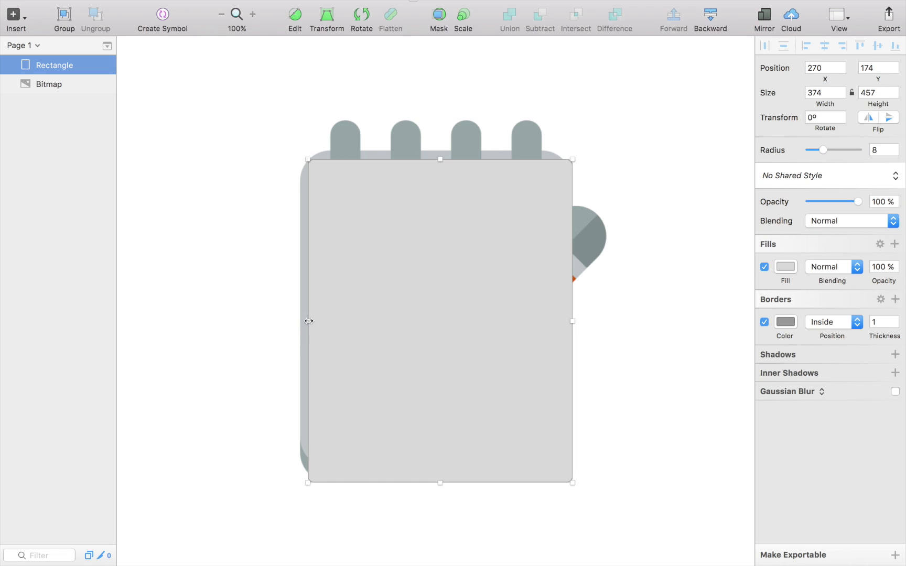
left_click_drag(308, 321, 299, 321)
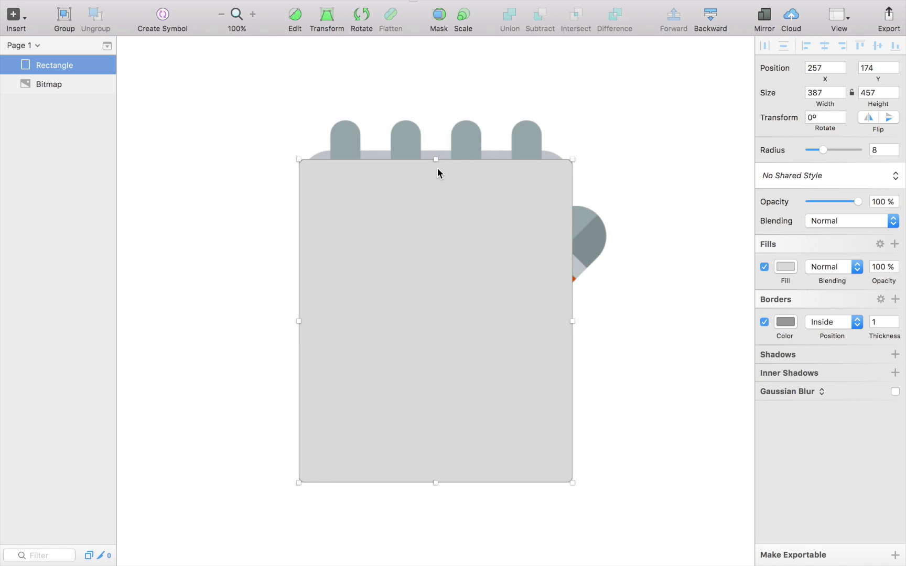
left_click_drag(436, 159, 435, 149)
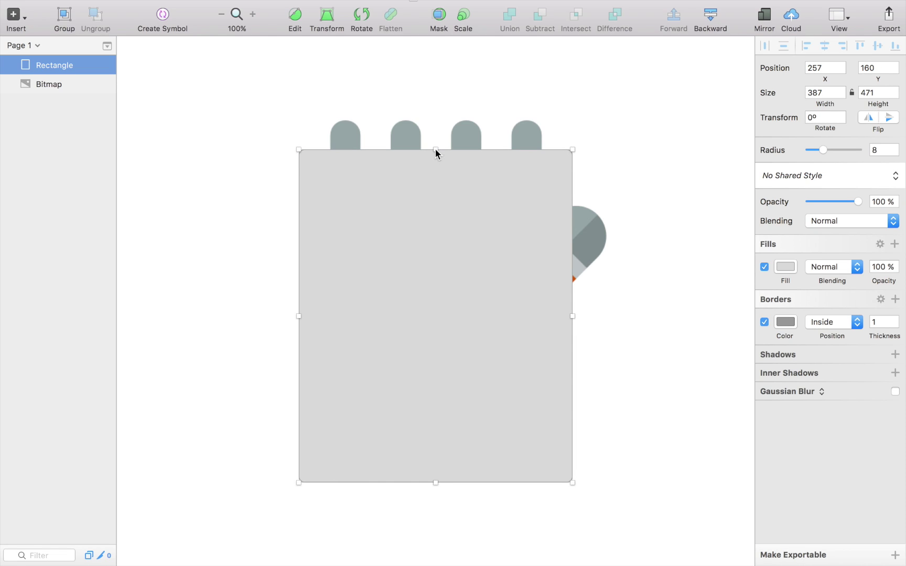
- Make the body borderless and slightly transparent, then draw and duplicate grey binder tabs
left_click(765, 325)
left_click_drag(859, 201, 855, 202)
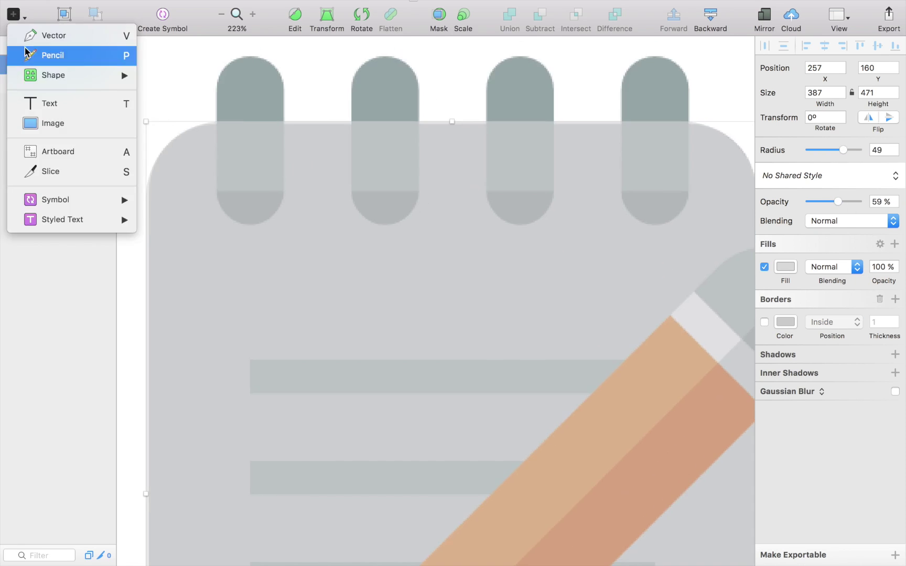
left_click(42, 73)
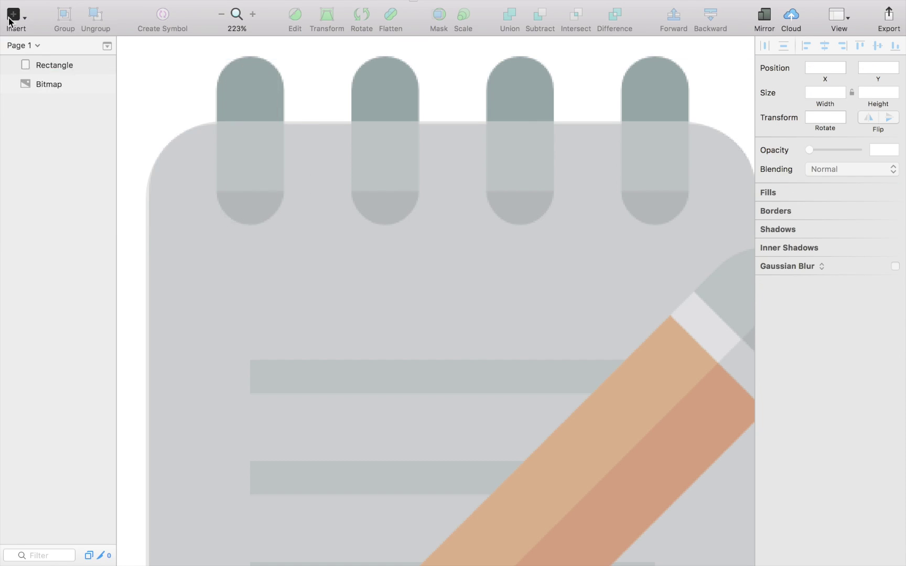
left_click_drag(218, 61, 282, 225)
key("ctrl+c")
left_click(249, 119)
key("ctrl+d")
key("ctrl+d")
key("ctrl+d")
scroll(153, 254, "down", 2)
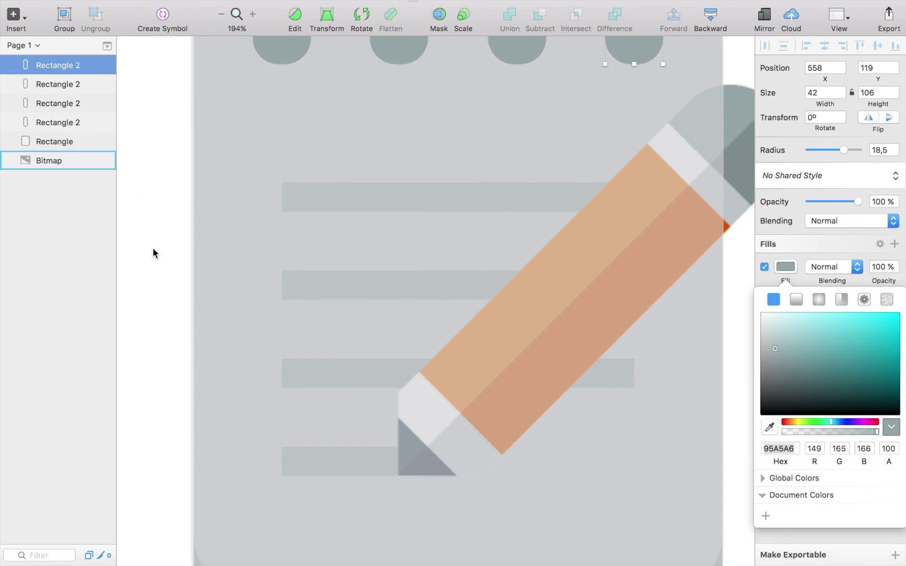
left_click(153, 248)
- Draw a bar over the first text line and duplicate it for the other lines
key("r")
mouse_move(298, 330)
left_mouse_down()
mouse_move(408, 371)
mouse_move(362, 305)
left_mouse_up()
scroll(409, 370, "down", 5)
key("super+d")
key("super+d")
key("super+d")
scroll(358, 184, "down", 3)
- Duplicate the notepad body as a darker grey shadow placed behind the body
left_click(358, 184)
left_click_drag(358, 184, 382, 196)
scroll(411, 460, "up", 3)
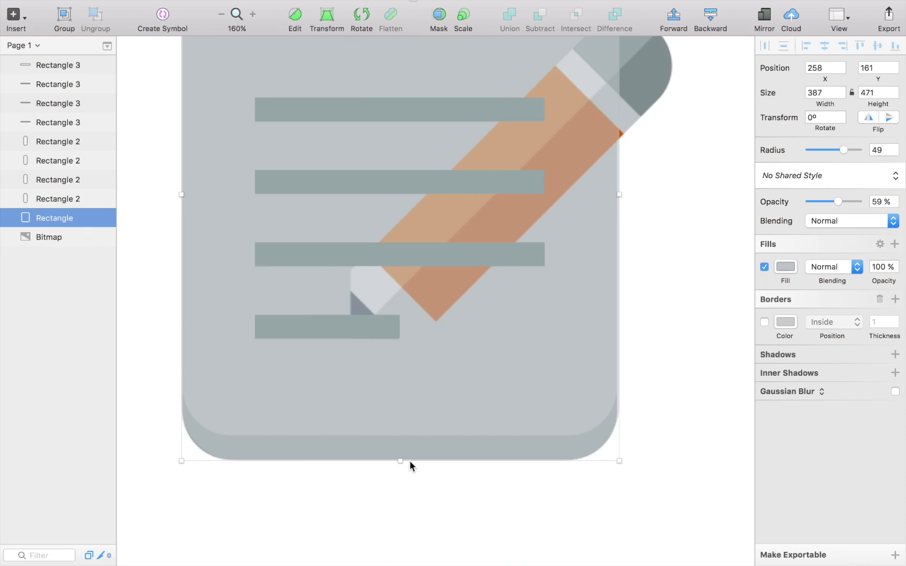
key("super+d")
left_click(786, 266)
key("ctrl+c")
scroll(366, 321, "down", 3)
left_click(785, 266)
key("super+shift+h")
scroll(336, 407, "up", 3)
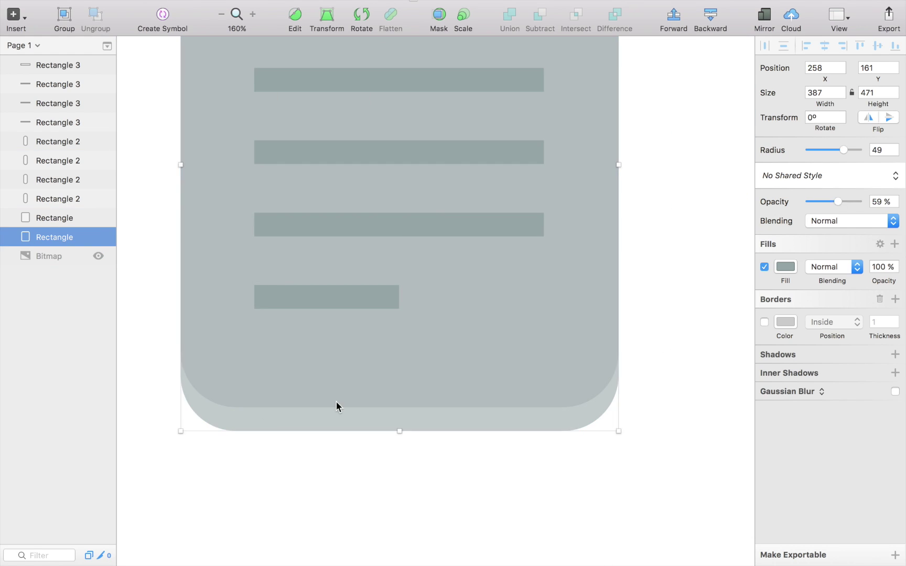
left_click(75, 219)
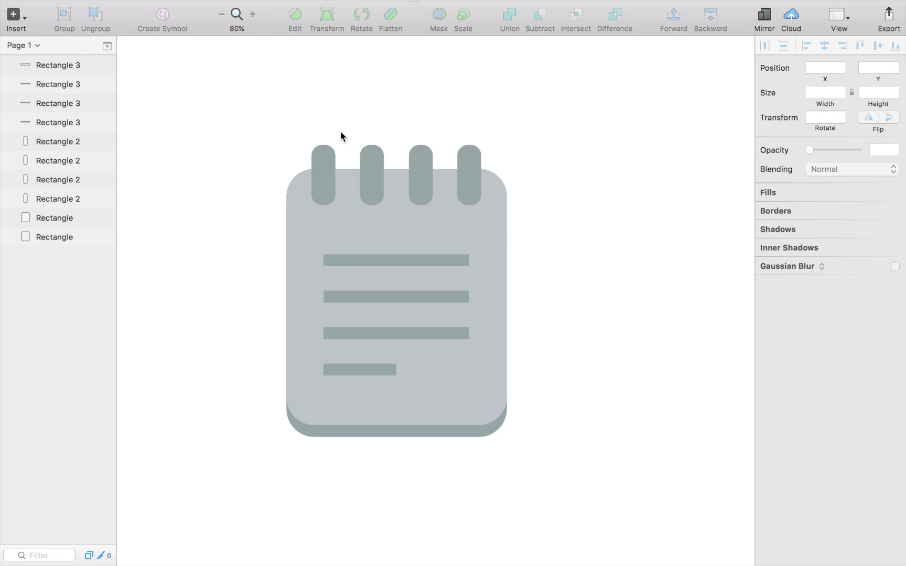
left_click(368, 237)
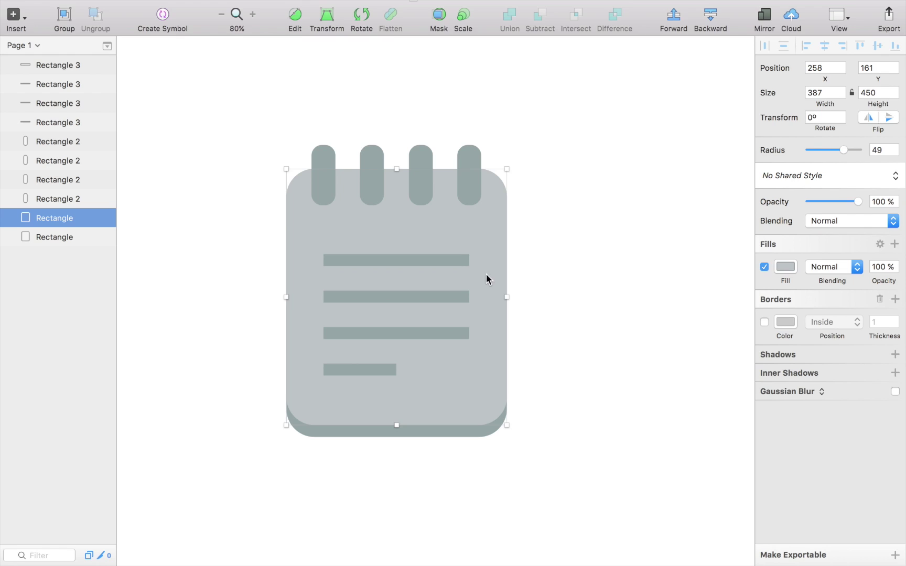
- Draw a large rounded rectangle and set its width and height to 1024
left_click(555, 257)
mouse_move(2, 2)
left_click(12, 41)
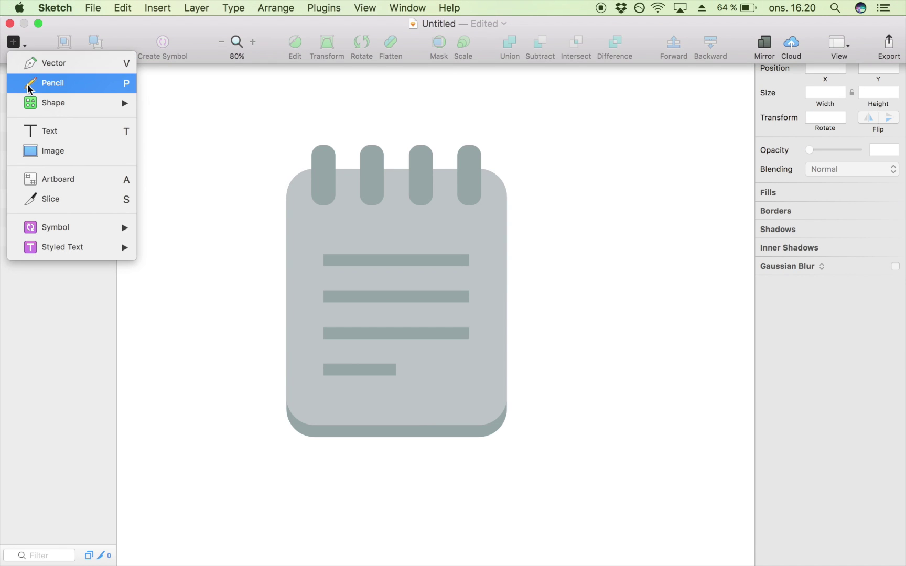
mouse_move(30, 102)
left_click(165, 184)
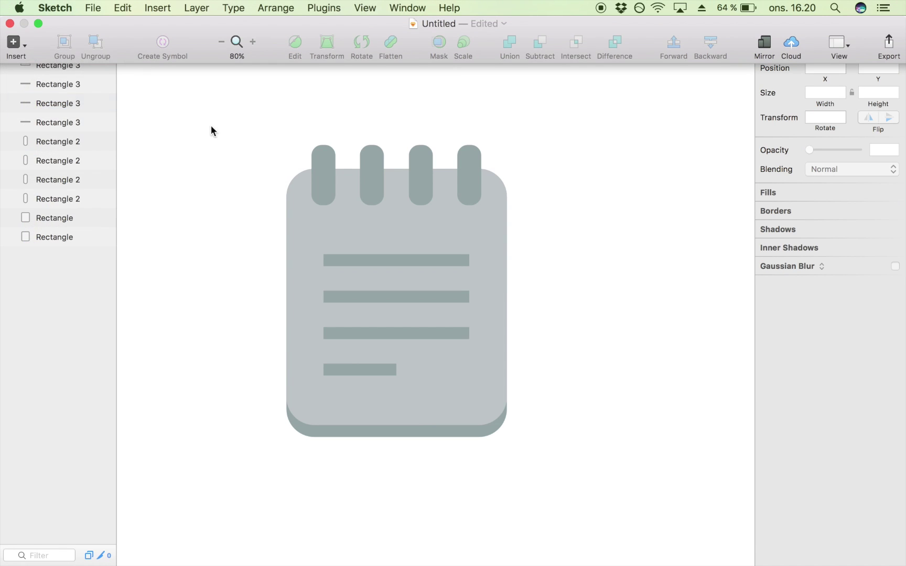
left_click_drag(169, 88, 609, 534)
left_click(821, 93)
double_click(822, 93)
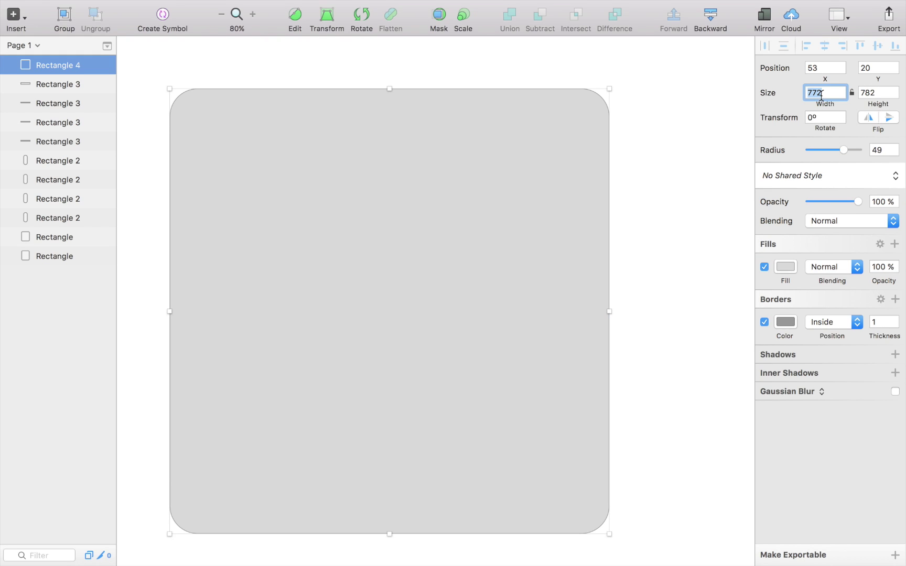
type("1024")
double_click(865, 94)
type("1024")
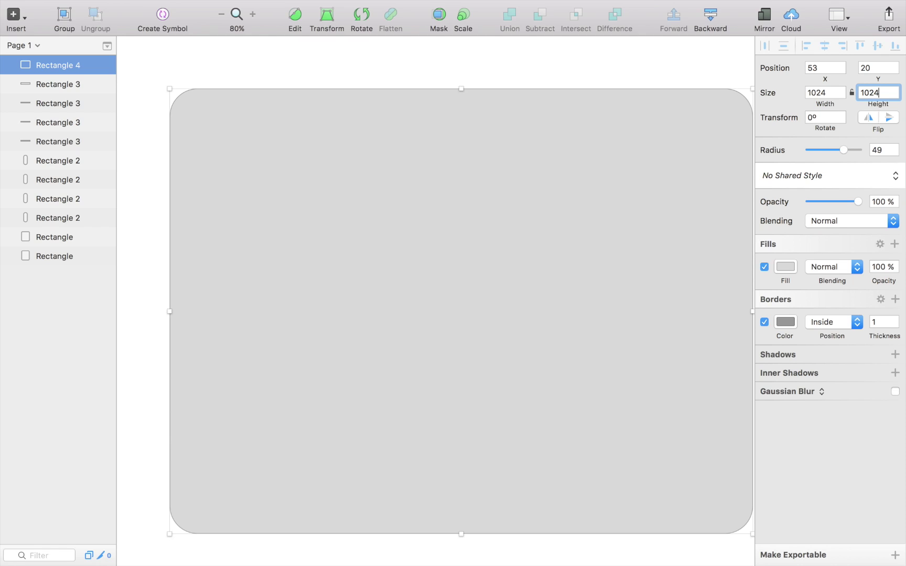
key("Return")
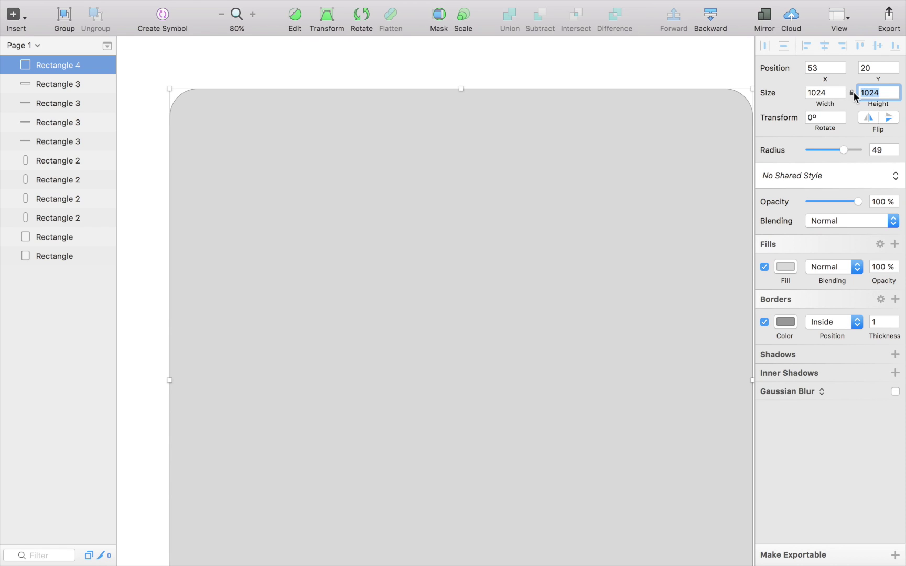
- Shrink the square to 732 × 732, send it to the bottom, and centre it behind the notepad
scroll(637, 174, "down", 3)
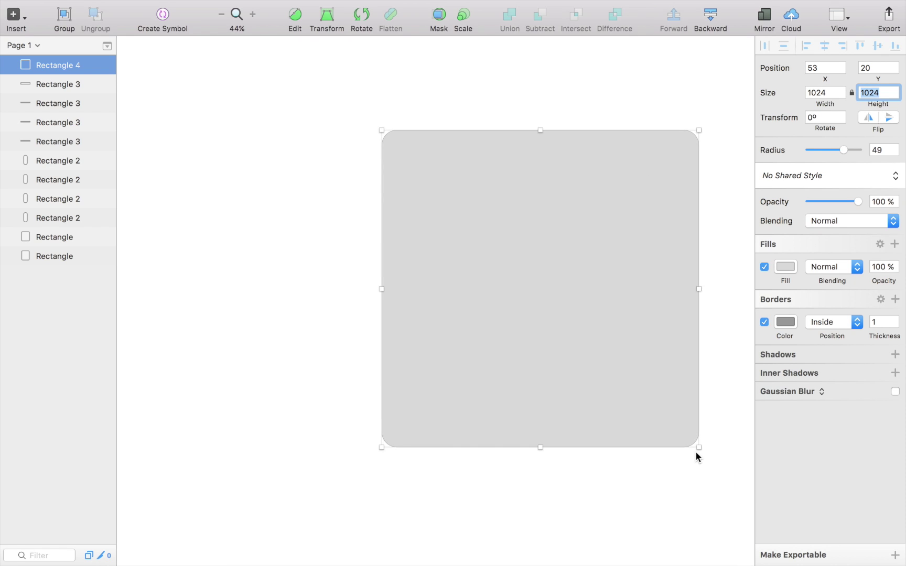
left_click_drag(699, 447, 608, 357)
left_click_drag(51, 65, 51, 266)
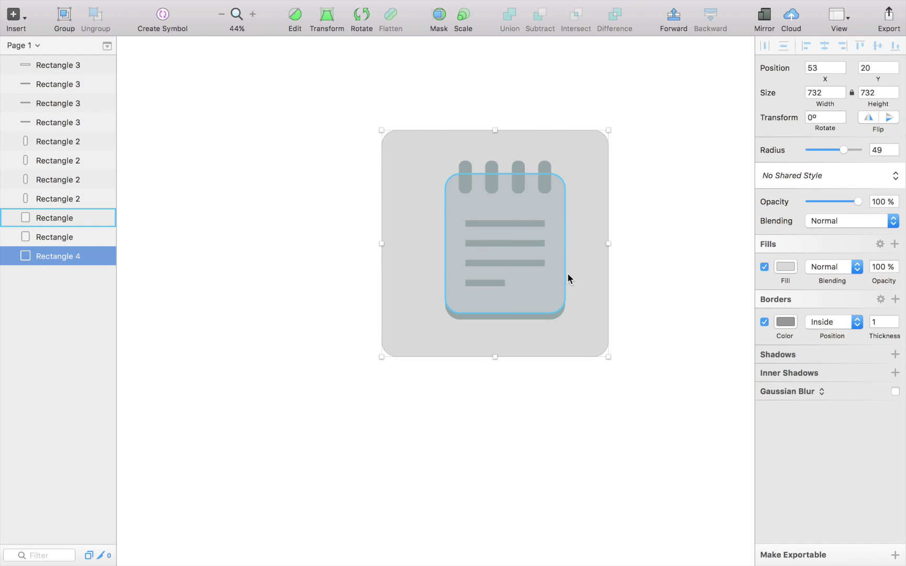
left_click_drag(573, 277, 581, 276)
left_click(667, 269)
scroll(606, 278, "up", 3)
left_click(605, 275)
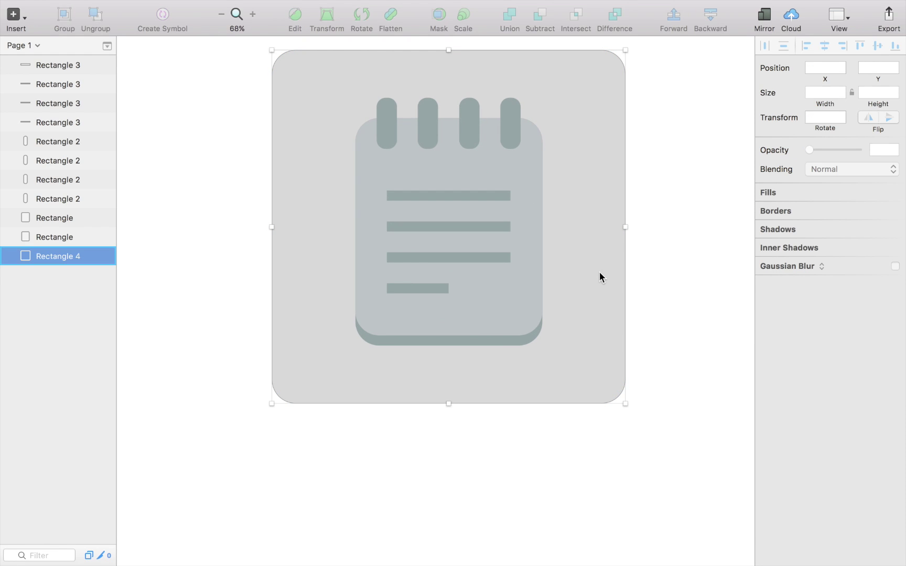
left_click(685, 274)
scroll(684, 274, "up", 1)
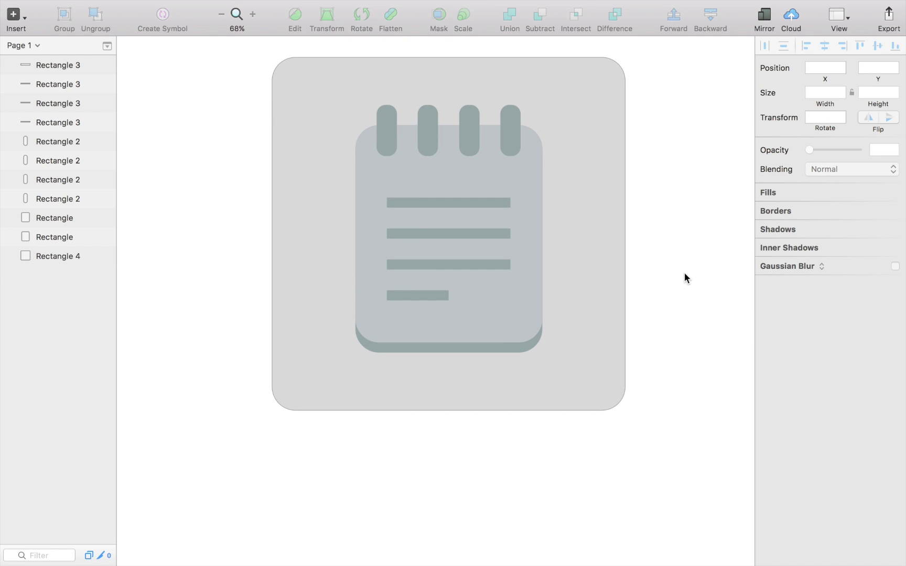
left_click(584, 247)
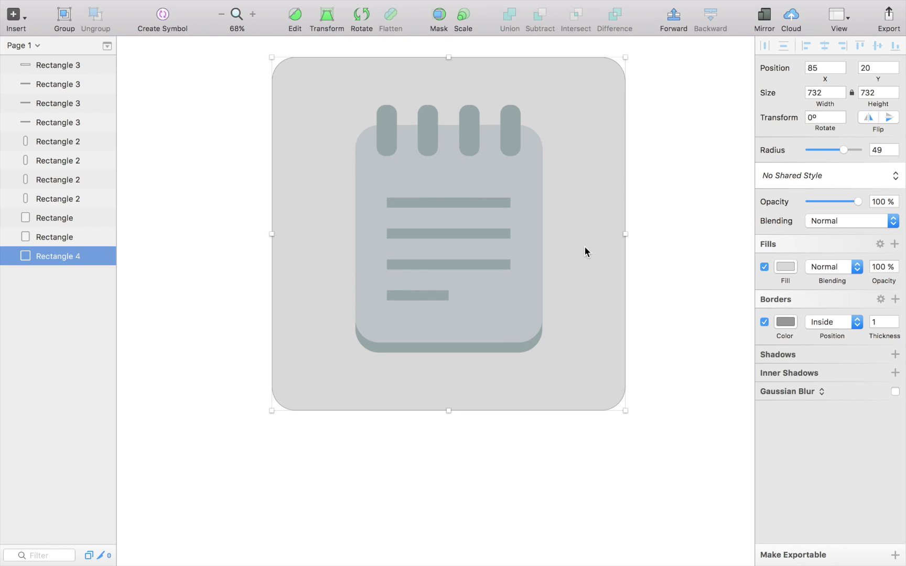
- Remove the background square's border and fill it black
left_click(765, 322)
left_click(682, 313)
left_click(592, 281)
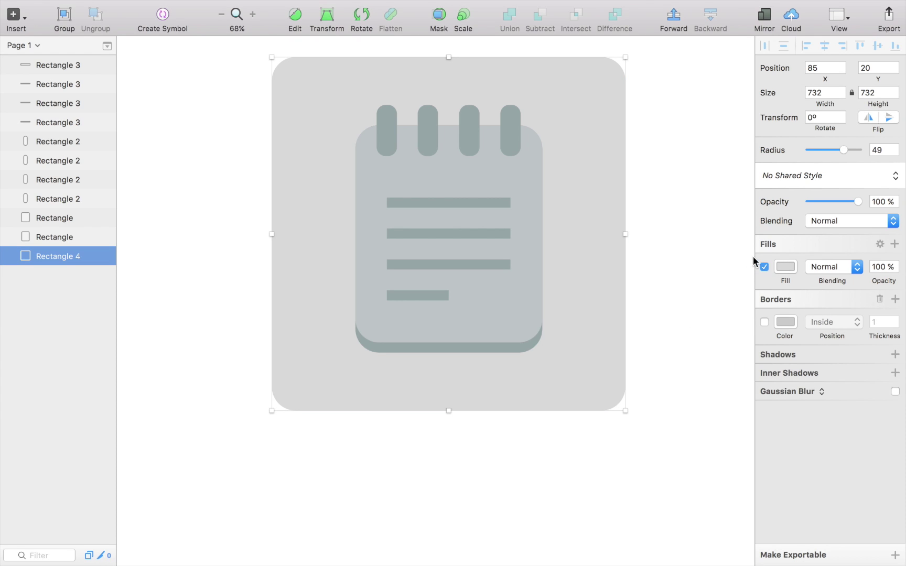
left_click(785, 269)
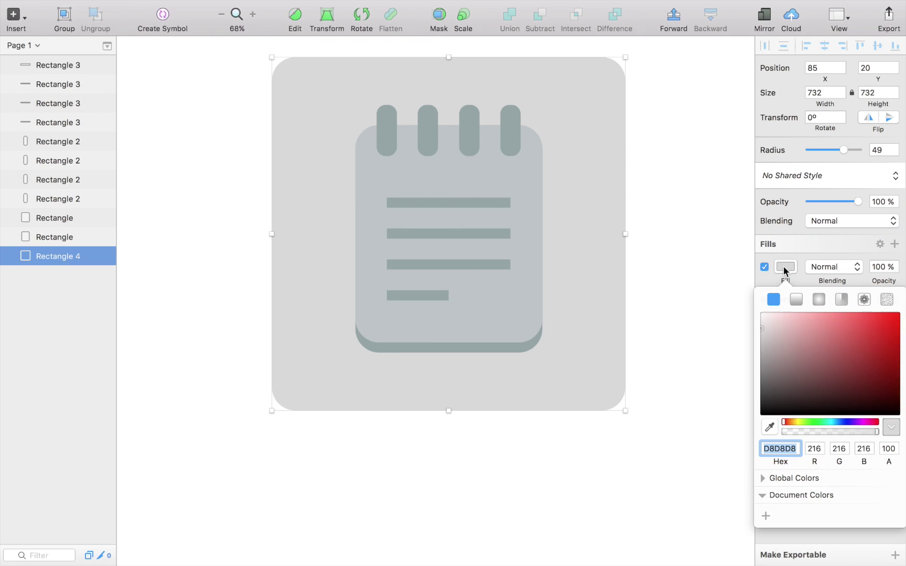
left_click_drag(780, 327, 754, 453)
left_click(721, 390)
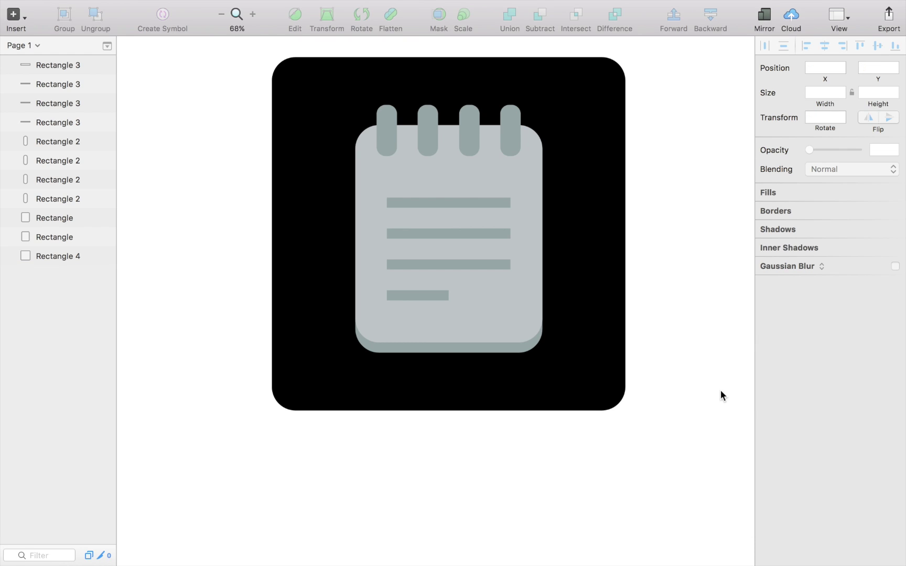
scroll(519, 323, "up", 3)
- Fill the four text-line bars with hex 000000
left_click(389, 285)
left_click(414, 248, "shift")
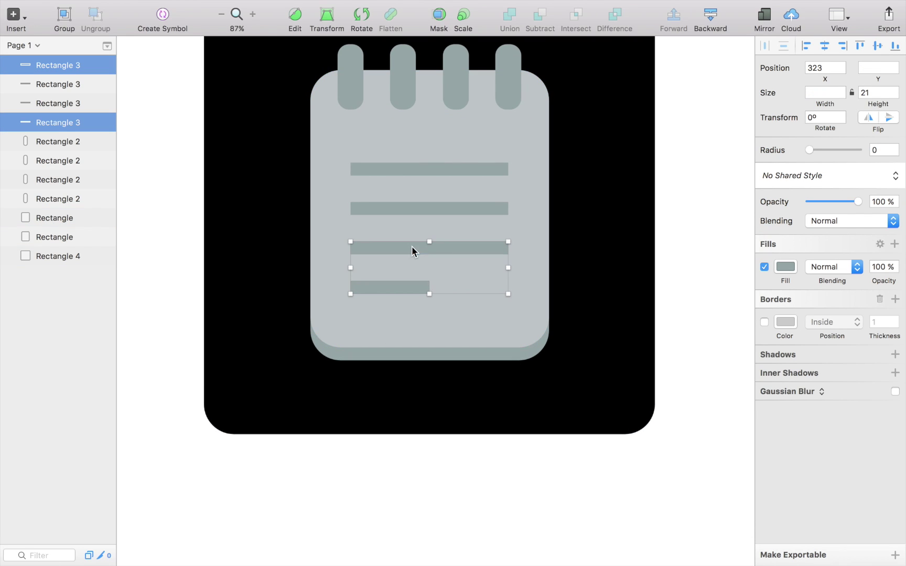
left_click(426, 209, "shift")
left_click(445, 169, "shift")
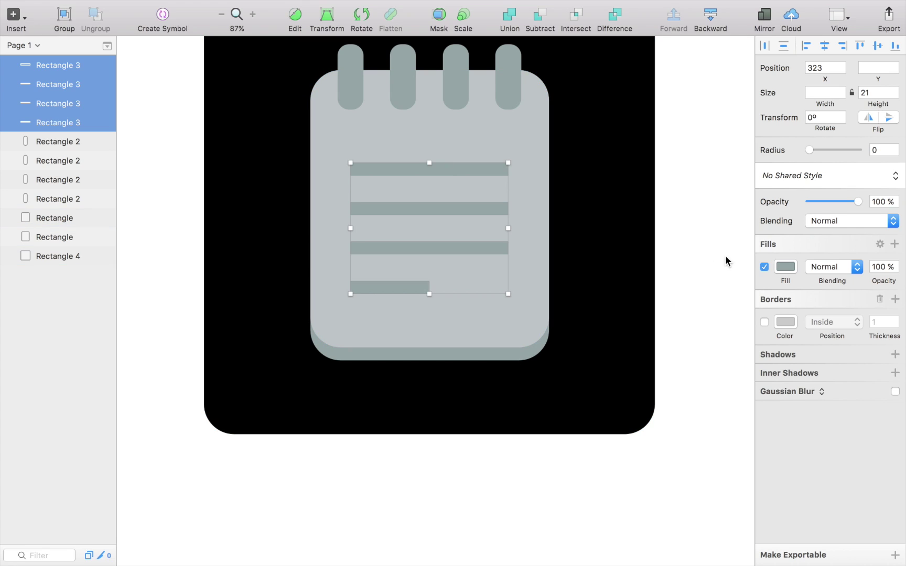
left_click(786, 268)
type("000000")
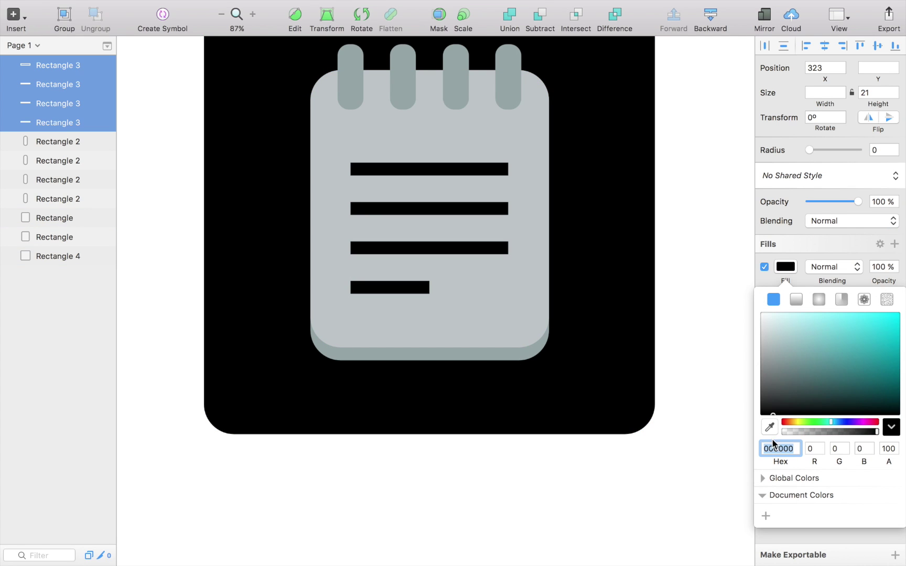
left_click(699, 507)
scroll(700, 507, "up", 1)
scroll(700, 507, "up", 1)
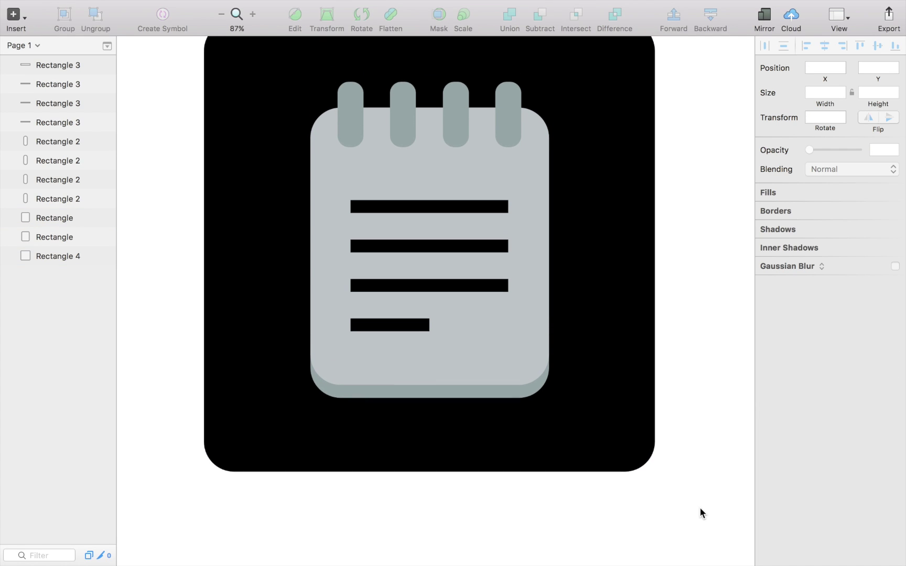
left_click(501, 358)
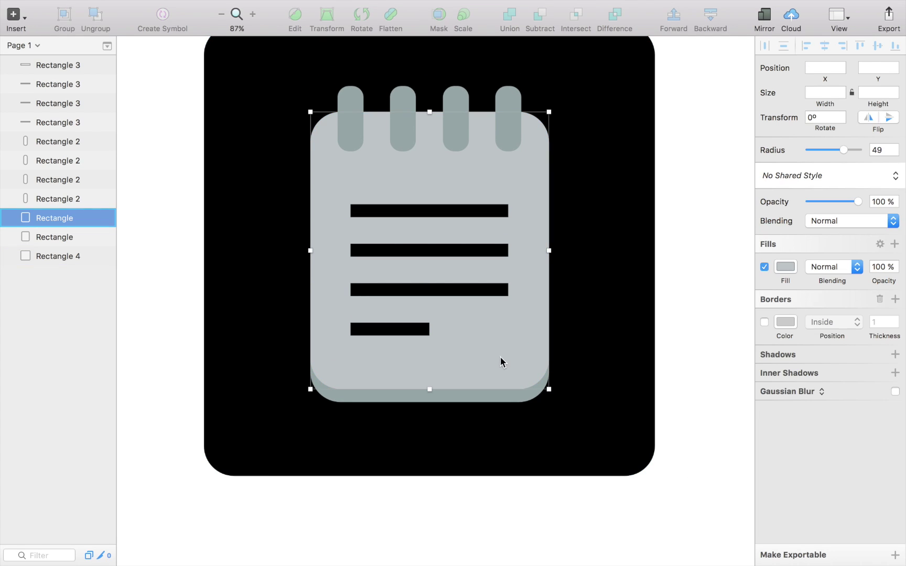
- Turn the notepad body white and lighten its shadow to a pale grey
left_click(786, 267)
left_click_drag(780, 368, 741, 279)
left_click(737, 271)
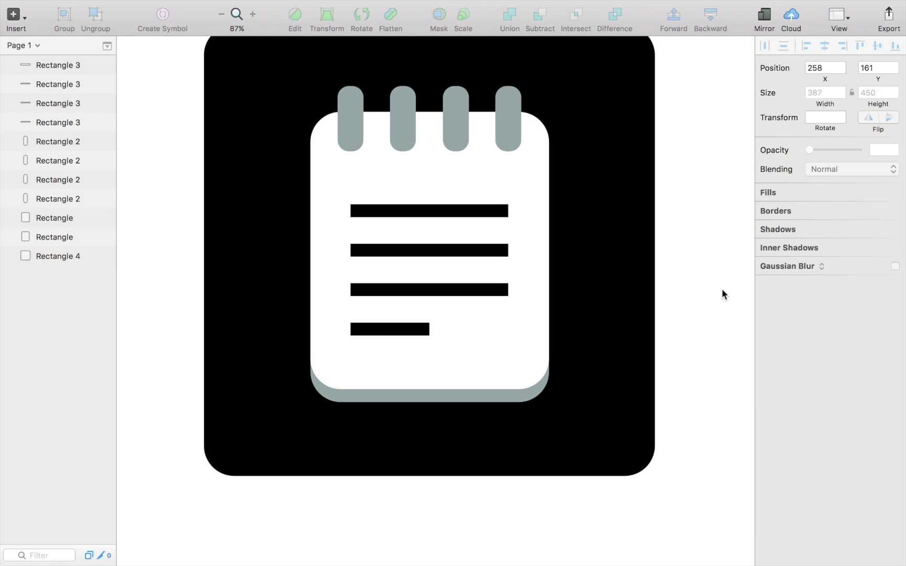
left_click(500, 397)
left_click(785, 267)
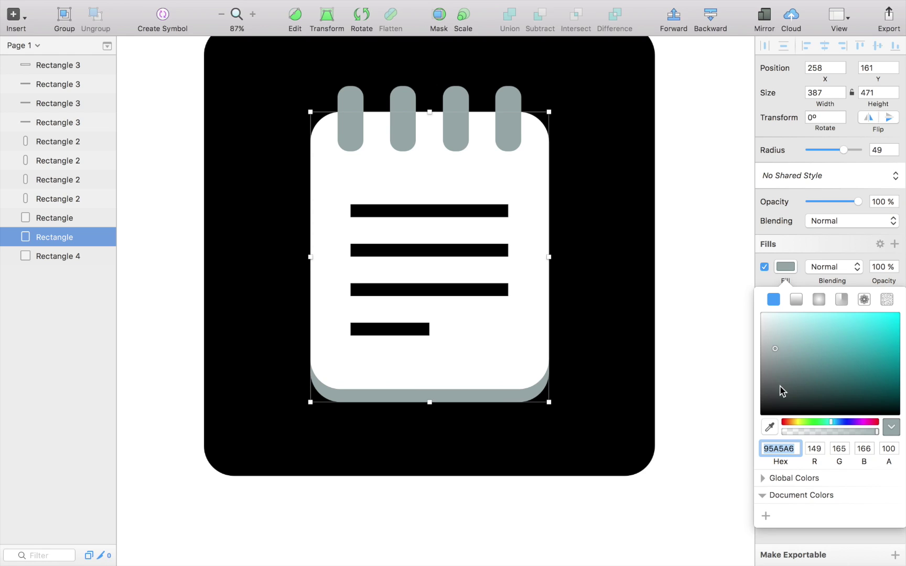
mouse_move(772, 342)
left_mouse_down()
mouse_move(762, 319)
mouse_move(764, 326)
left_mouse_up()
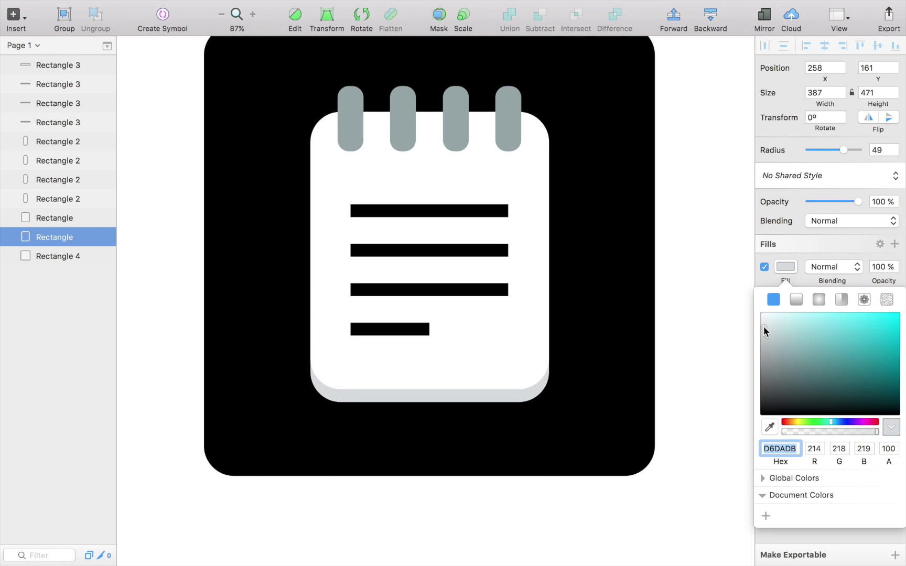
left_click(707, 328)
- Fill the four binder tabs with the shadow's light grey #D6DADB via the eyedropper
left_click(506, 126)
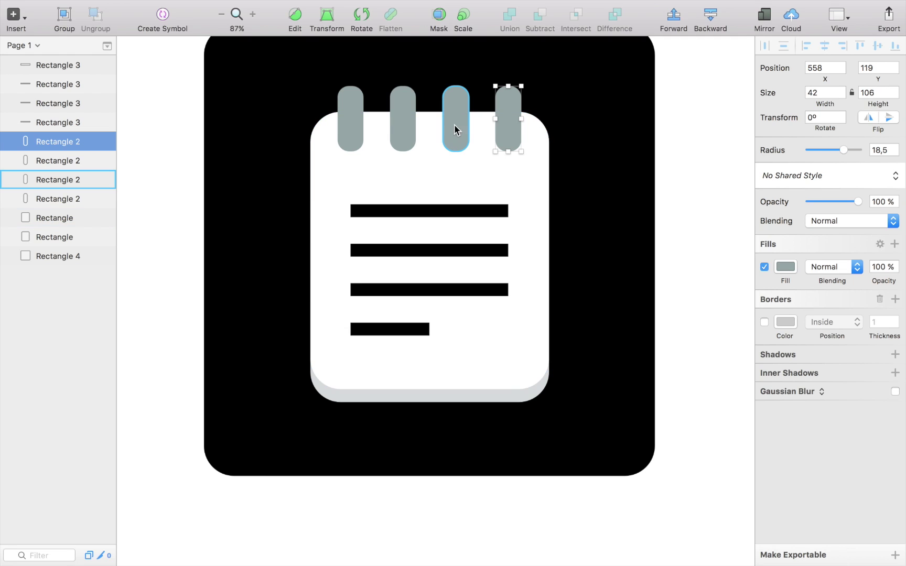
left_click(453, 111, "shift")
left_click(409, 108, "shift")
left_click(349, 113, "shift")
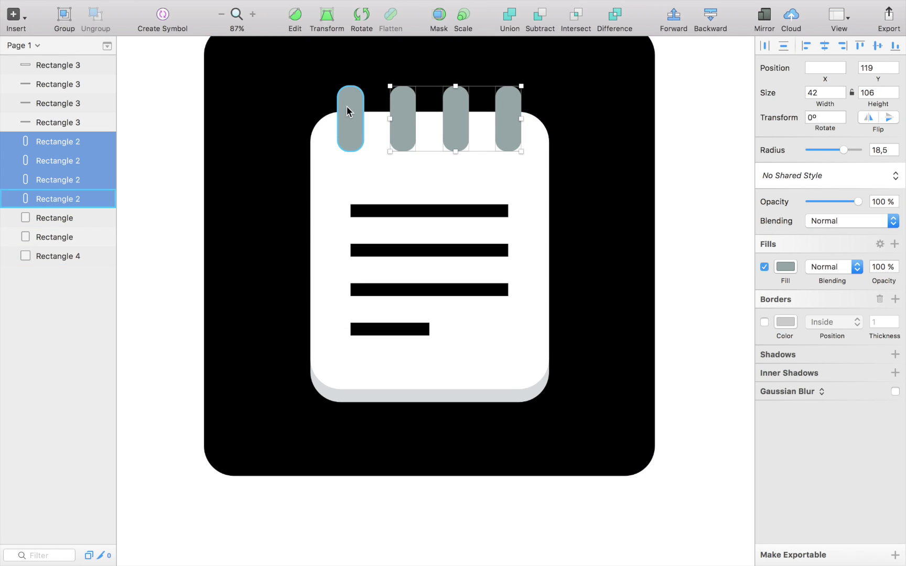
left_click(785, 267)
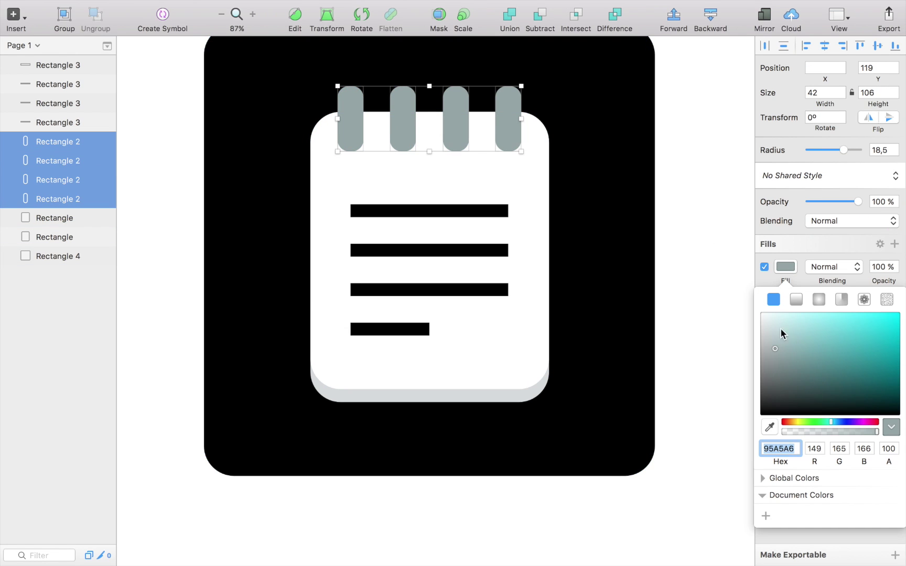
left_click(773, 425)
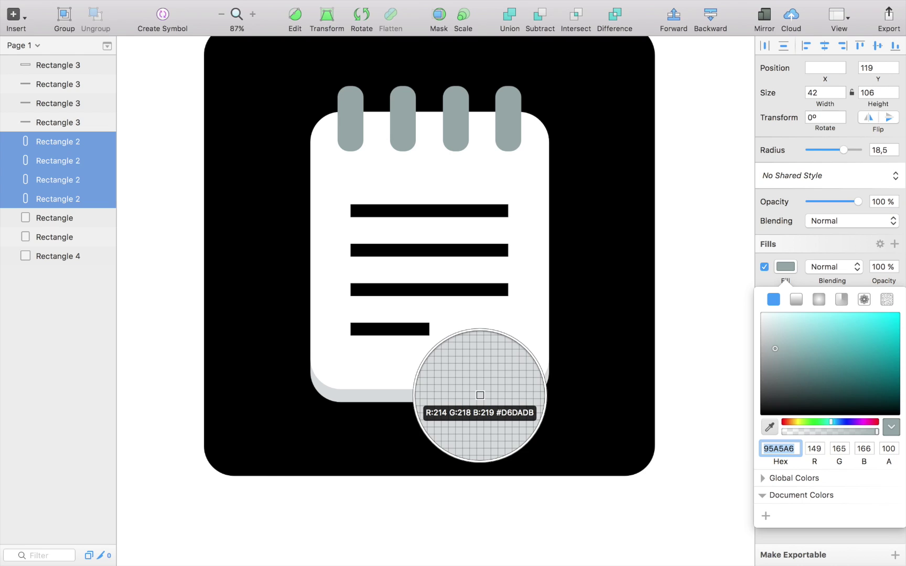
left_click(481, 398)
left_click(691, 276)
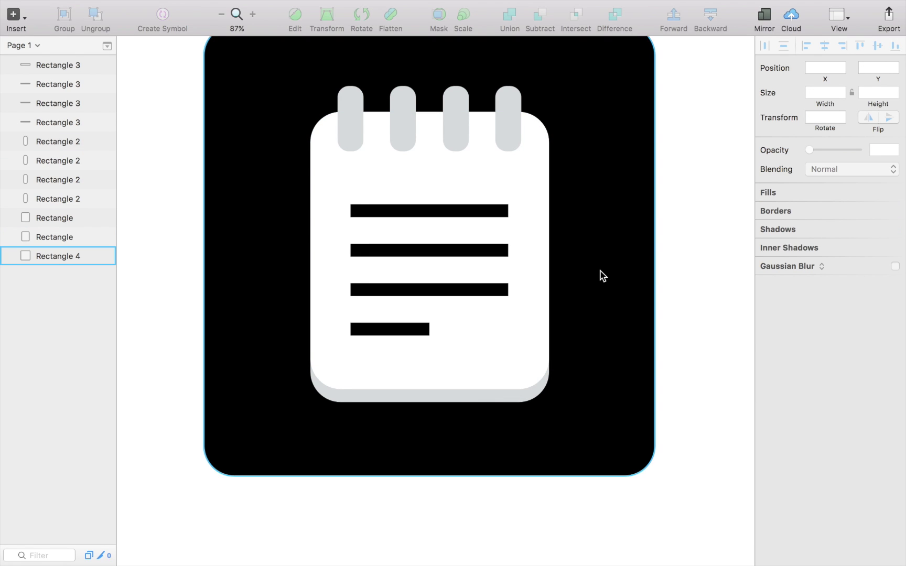
scroll(599, 276, "down", 2)
scroll(601, 275, "down", 2)
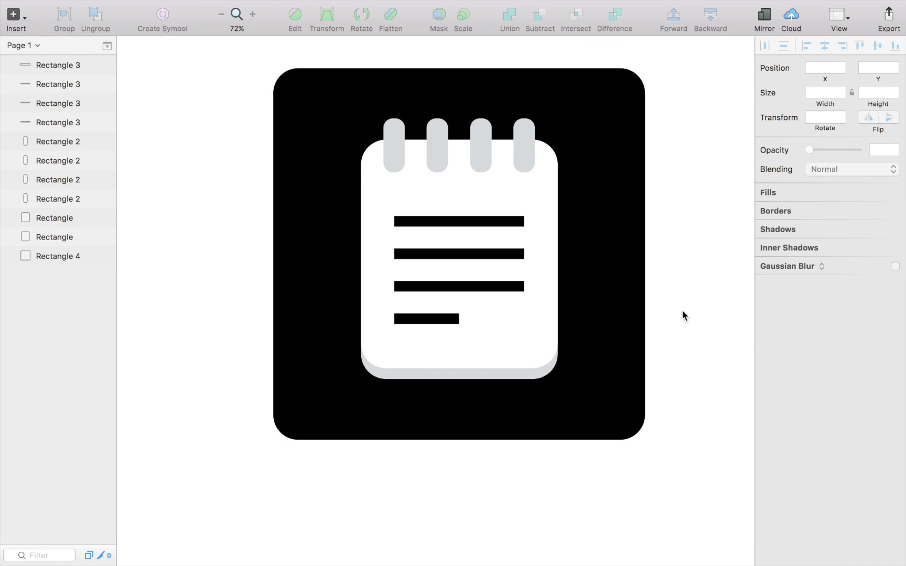
- Give the four binder tabs a black outline and a white fill
left_click(519, 151)
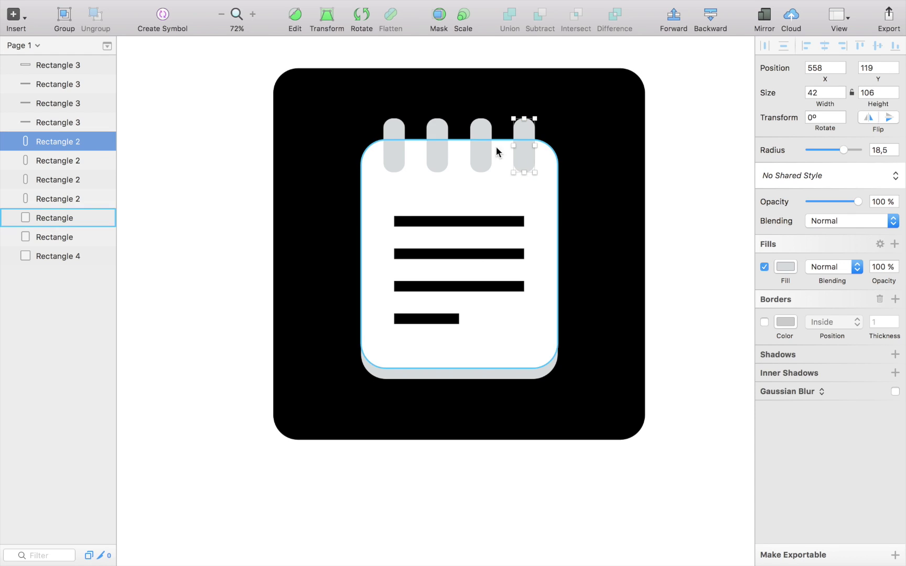
left_click(475, 145, "shift")
left_click(442, 146, "shift")
left_click(397, 140, "shift")
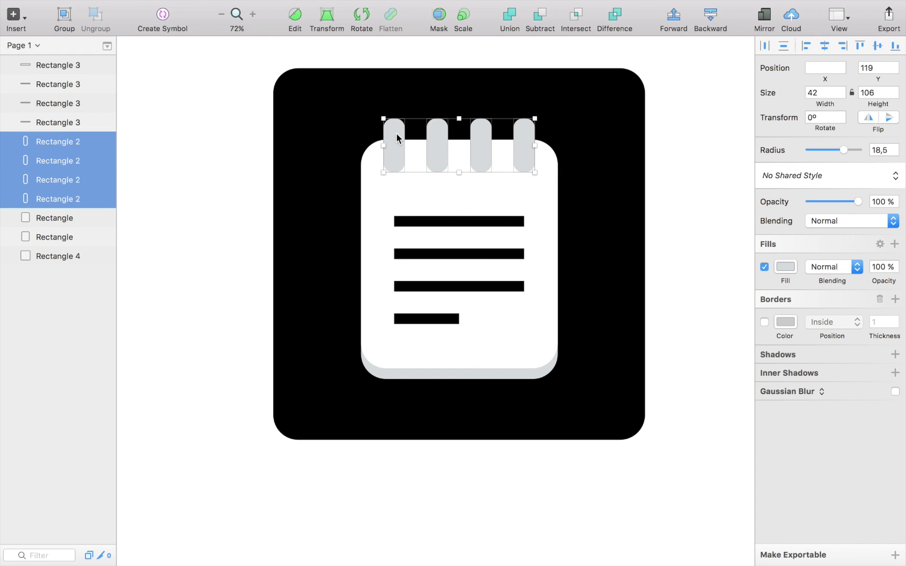
left_click(763, 322)
left_click(764, 322)
left_click(786, 322)
left_click_drag(789, 405, 738, 453)
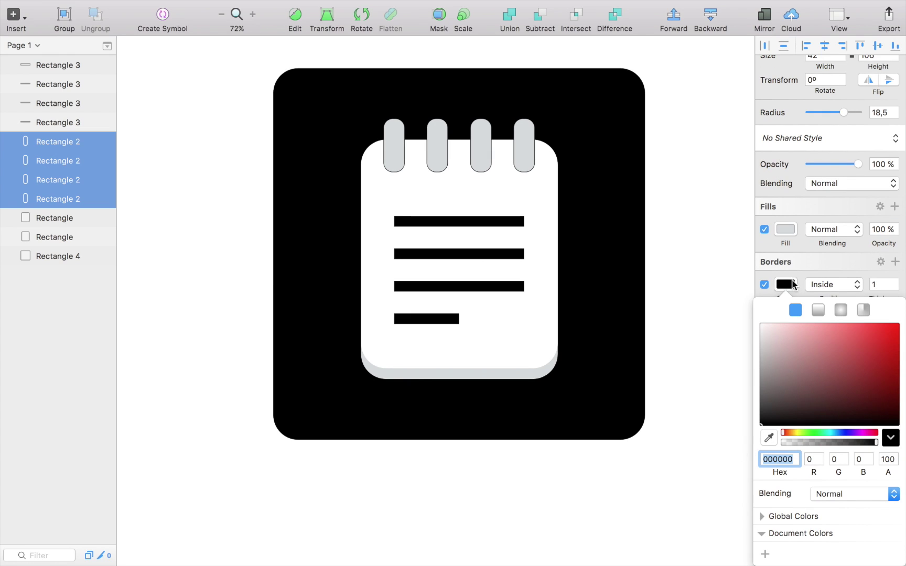
left_click(781, 233)
left_click_drag(768, 354, 733, 276)
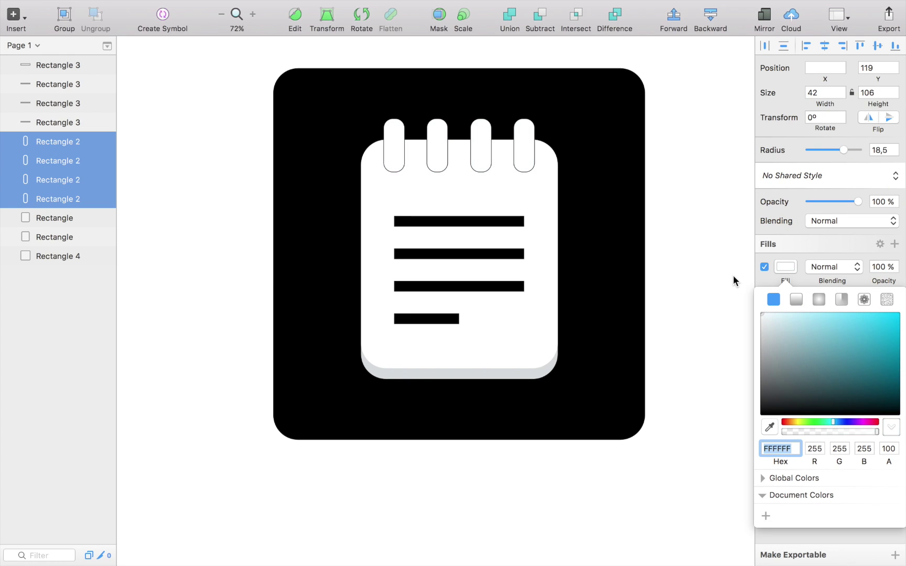
left_click(695, 264)
- Add a black outline to the four text lines, keeping their fill black
left_click(480, 222)
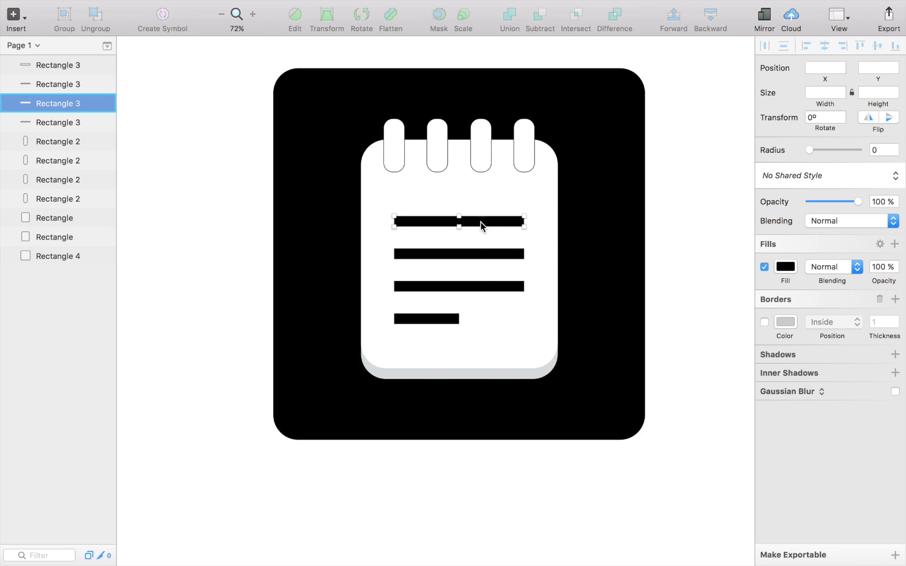
left_click(470, 255, "shift")
left_click(461, 288, "shift")
left_click(449, 319, "shift")
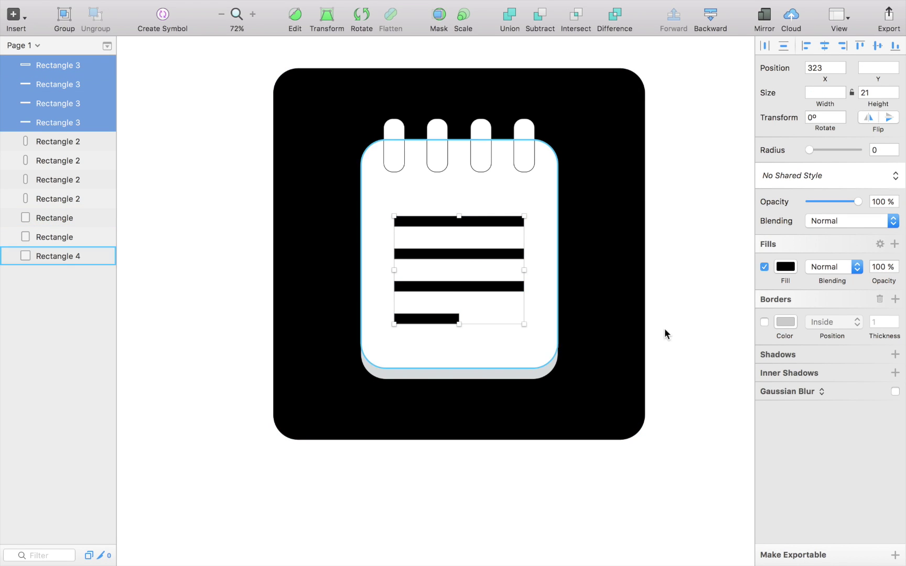
left_click(764, 322)
left_click(784, 322)
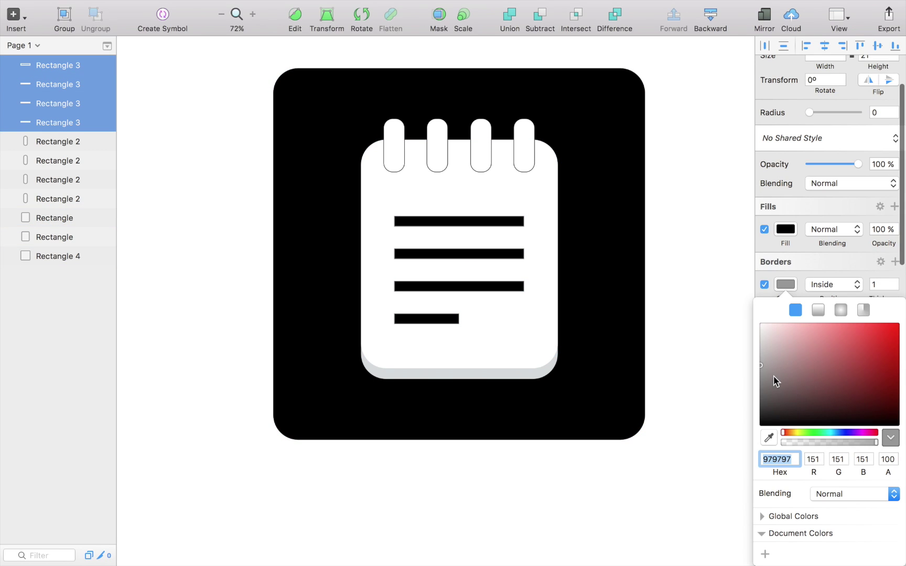
left_click_drag(774, 376, 740, 481)
left_click(779, 229)
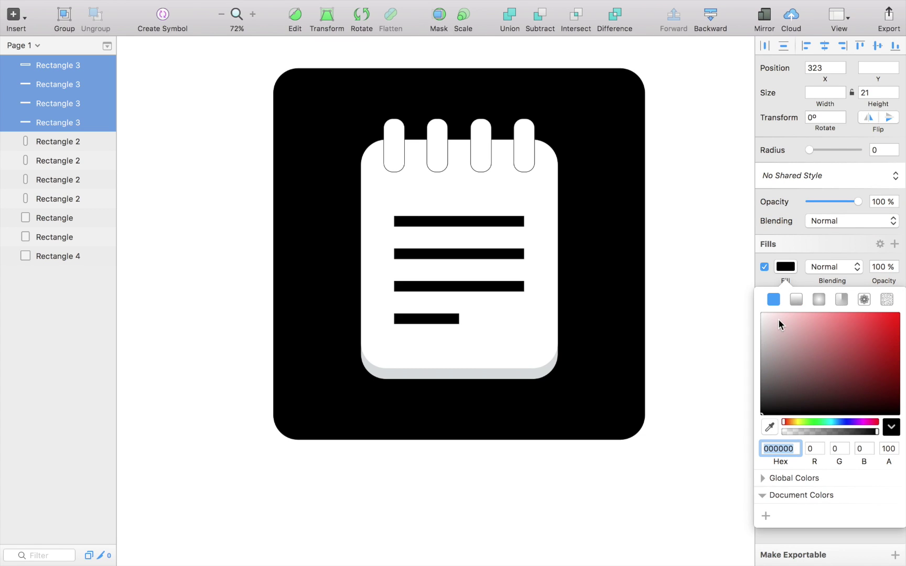
left_click_drag(779, 320, 746, 298)
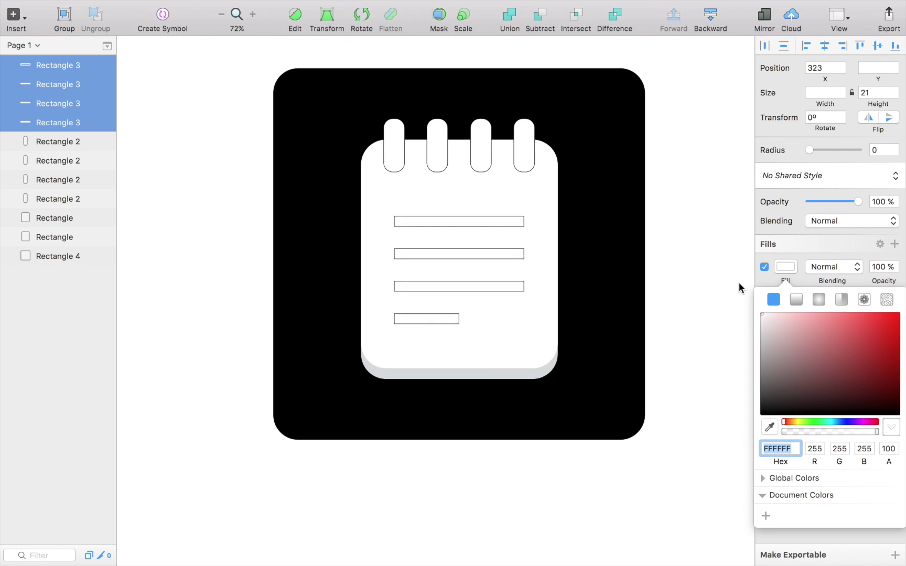
left_click_drag(762, 412, 718, 524)
- Select the grey shadow, then round the black background square's corners to radius 87
left_click(650, 493)
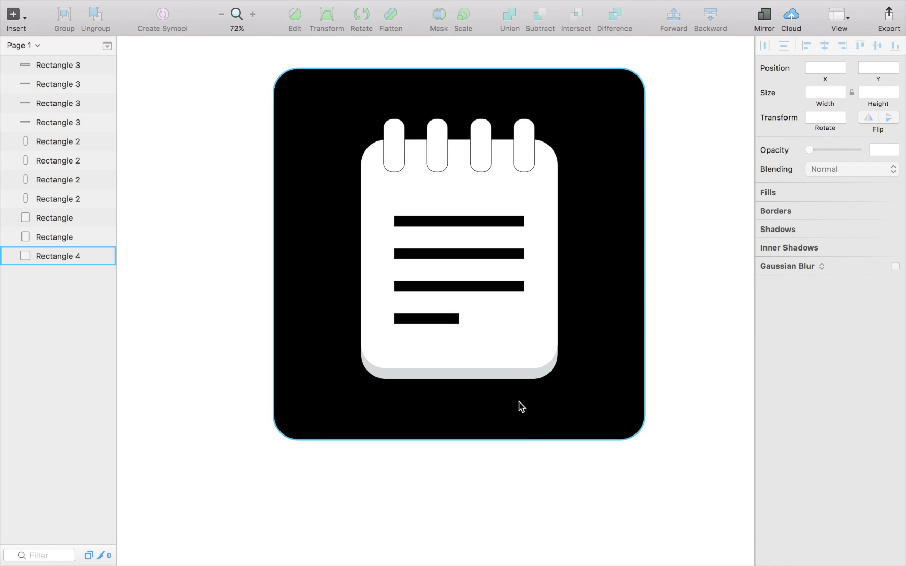
left_click(503, 379)
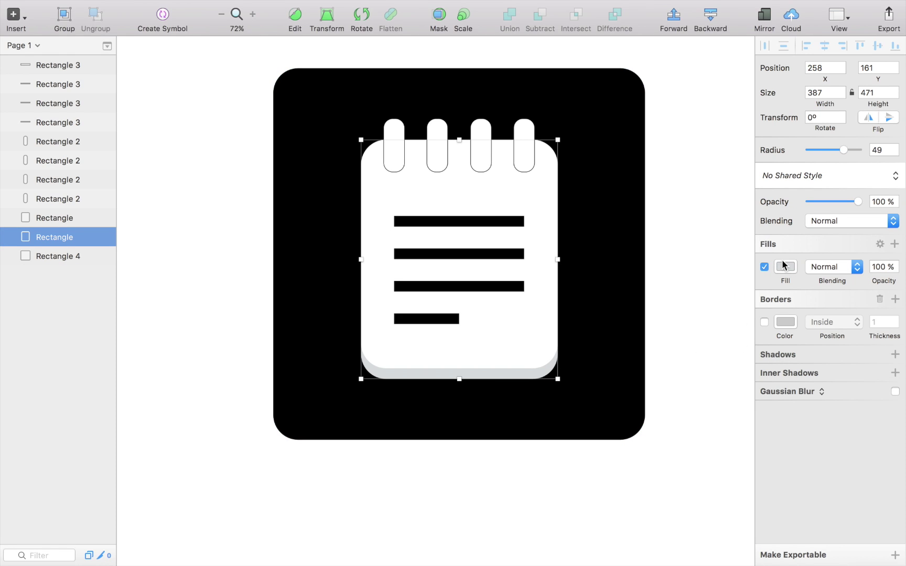
left_click(689, 336)
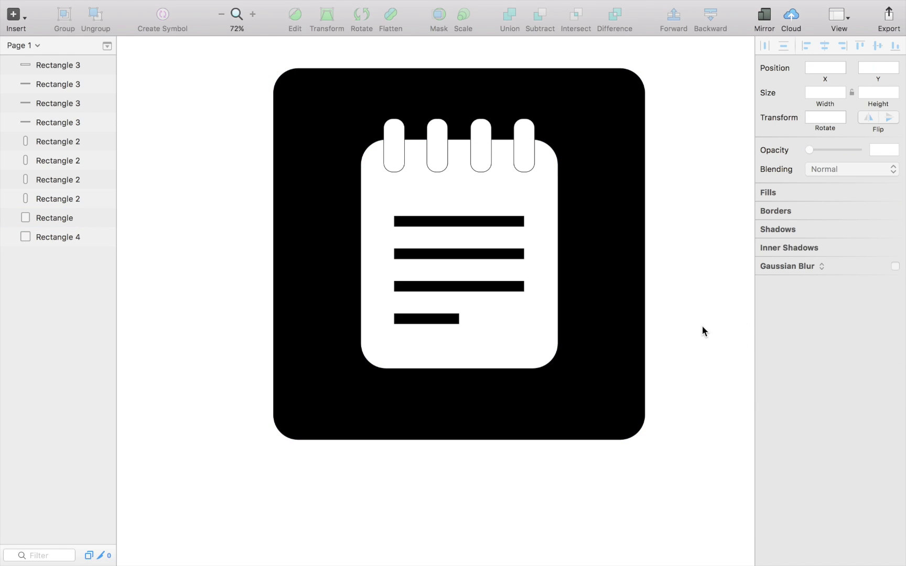
left_click(621, 360)
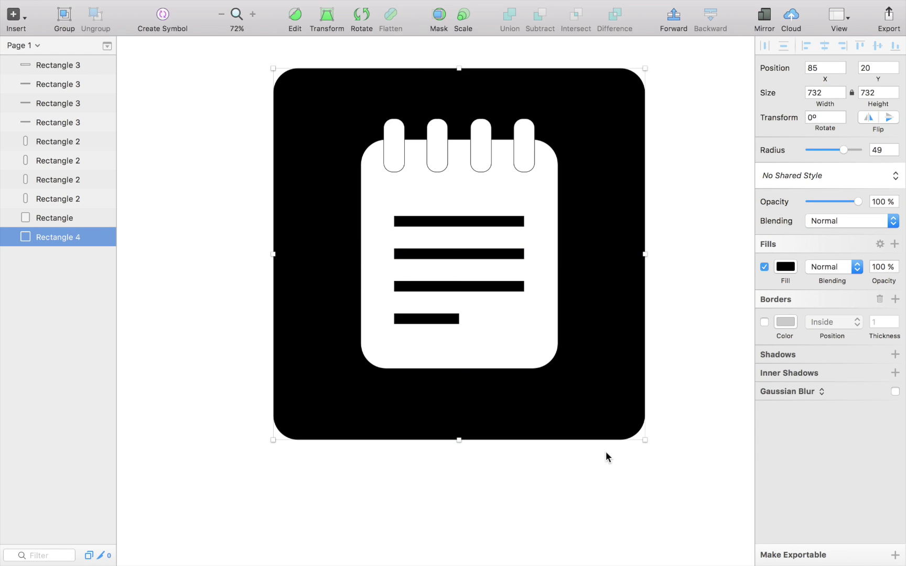
left_click(602, 516)
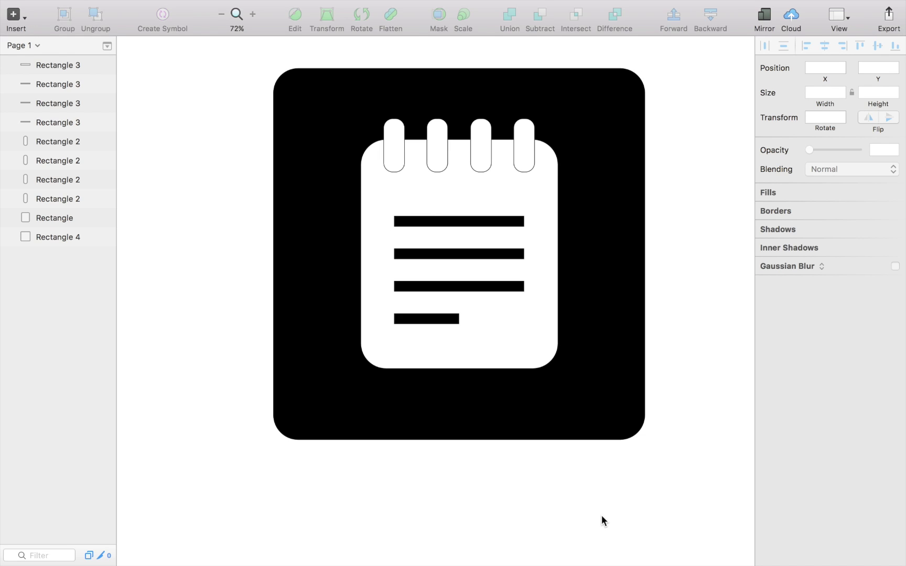
left_click(573, 424)
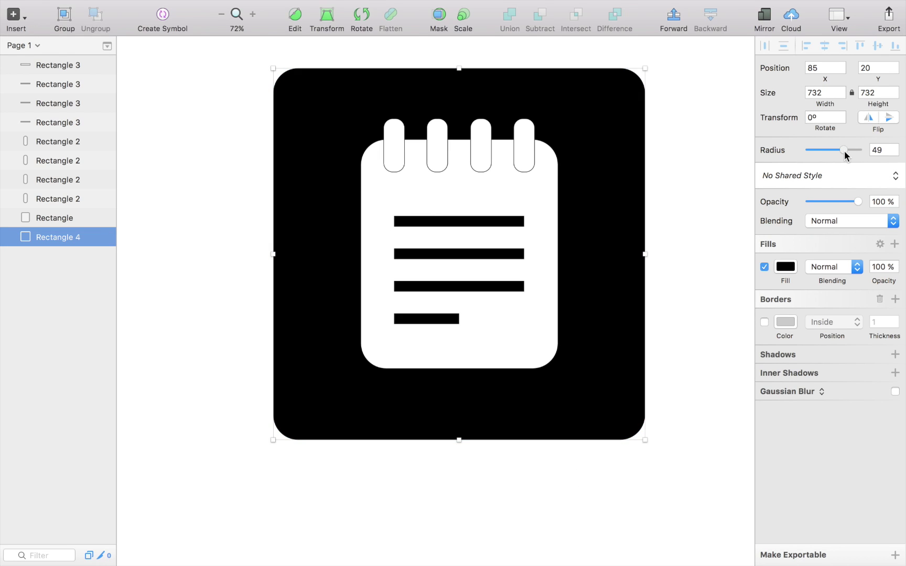
mouse_move(845, 151)
left_mouse_down()
mouse_move(836, 151)
mouse_move(857, 153)
left_mouse_up()
left_click(692, 205)
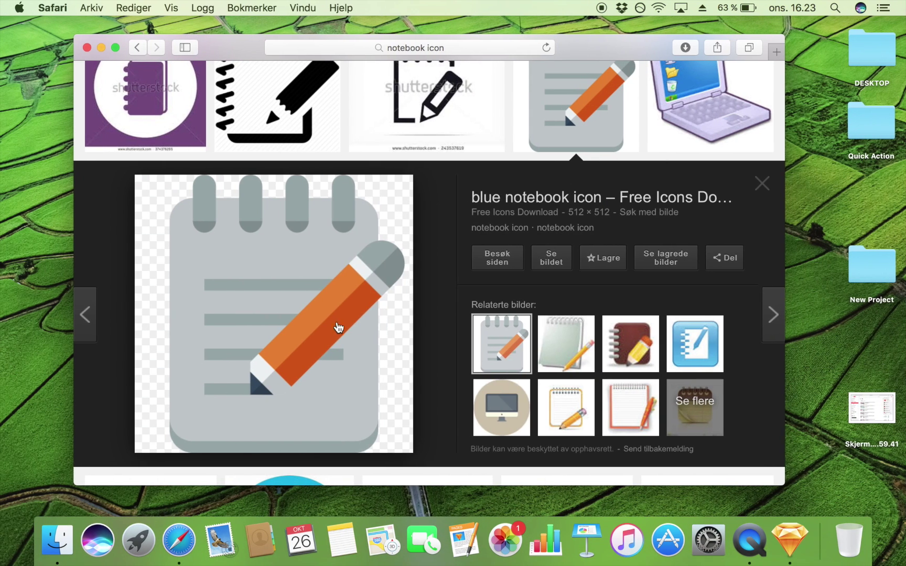
- Copy the grey notebook-and-pencil reference image from Safari's search results and return to Sketch
right_click(332, 322)
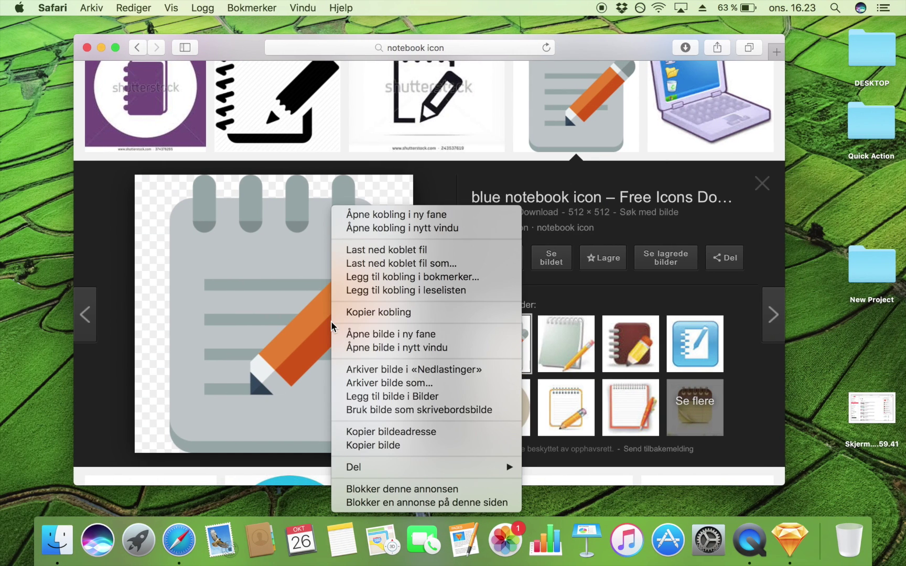
left_click(355, 447)
key("ctrl+Right")
- Paste the 512 × 512 notepad reference bitmap, move it left of the black icon, and reselect it
key("super+v")
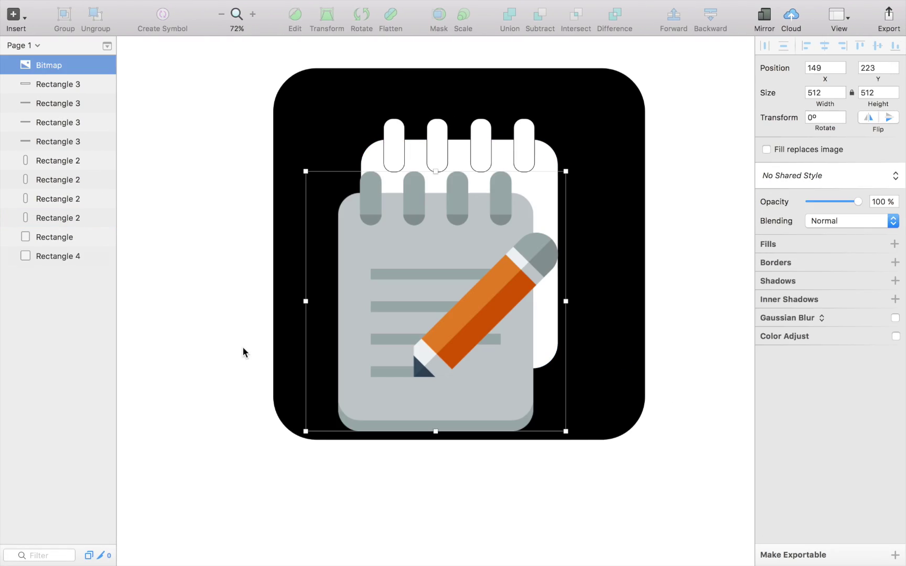
scroll(368, 357, "down", 2)
left_click_drag(445, 336, 218, 302)
scroll(334, 382, "left", 2)
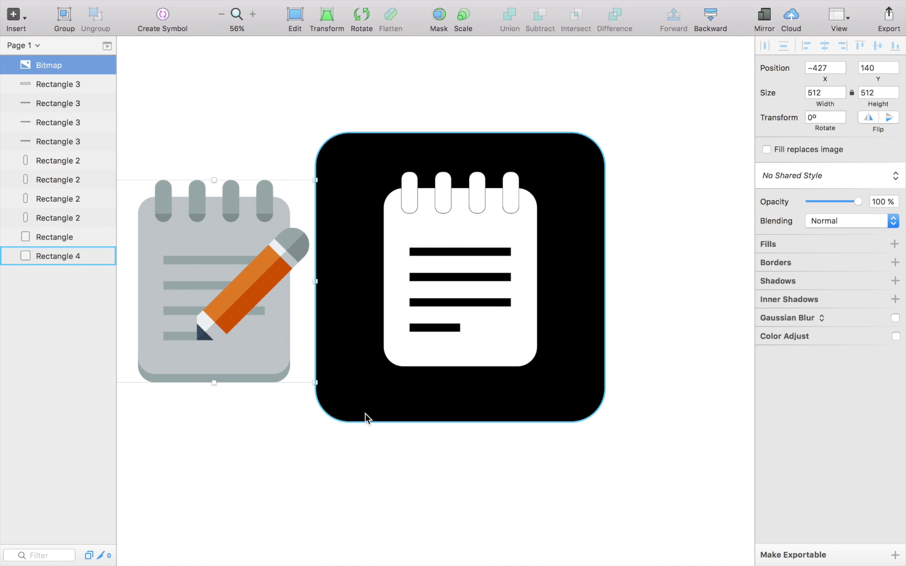
left_click(271, 496)
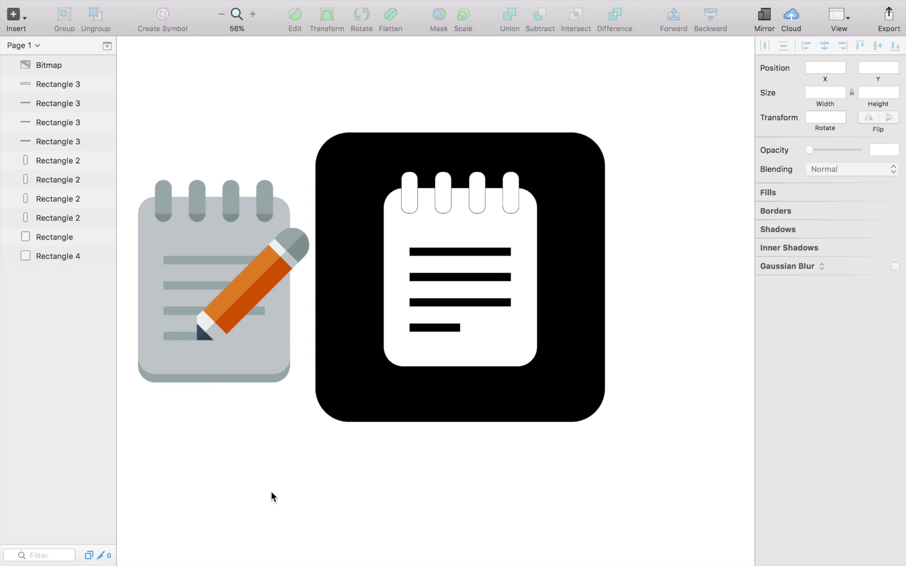
left_click(240, 377)
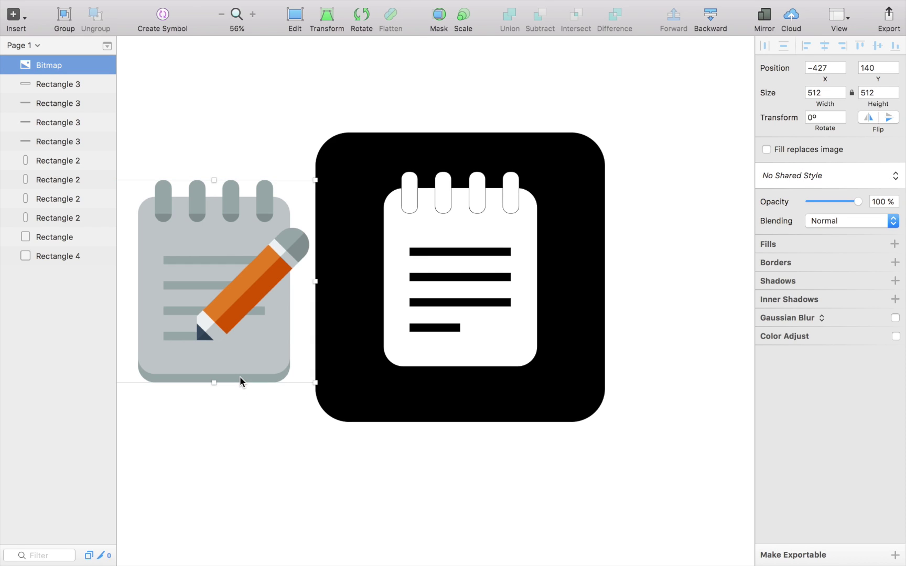
key("Delete")
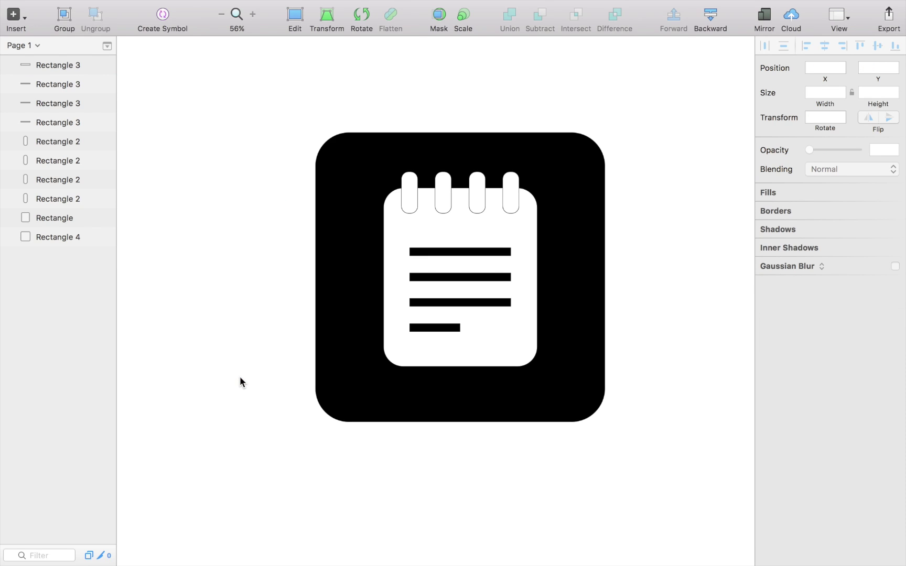